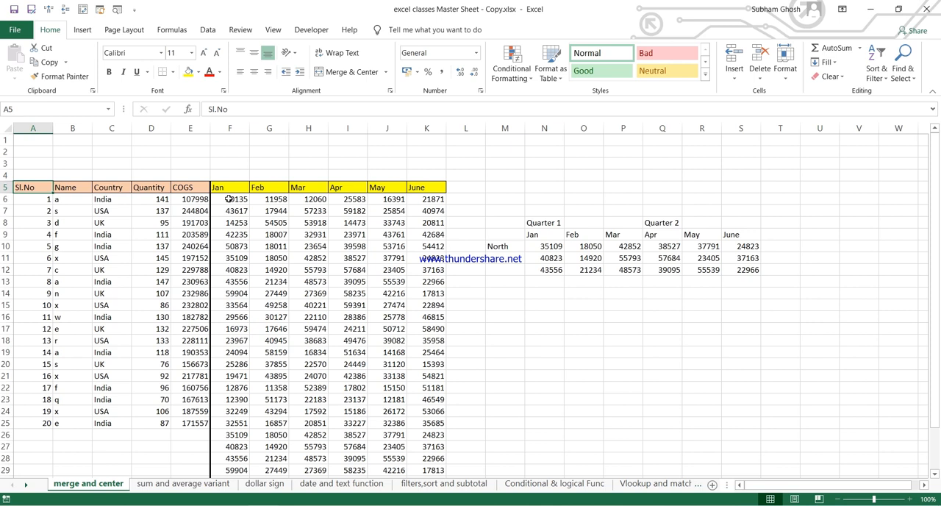
Step: Select the monthly figures in F6:K28, then the table block from the Sl.No header through the Quantity column
{"action": "left_click_drag", "start_coordinate": [230, 199], "coordinate": [438, 458]}
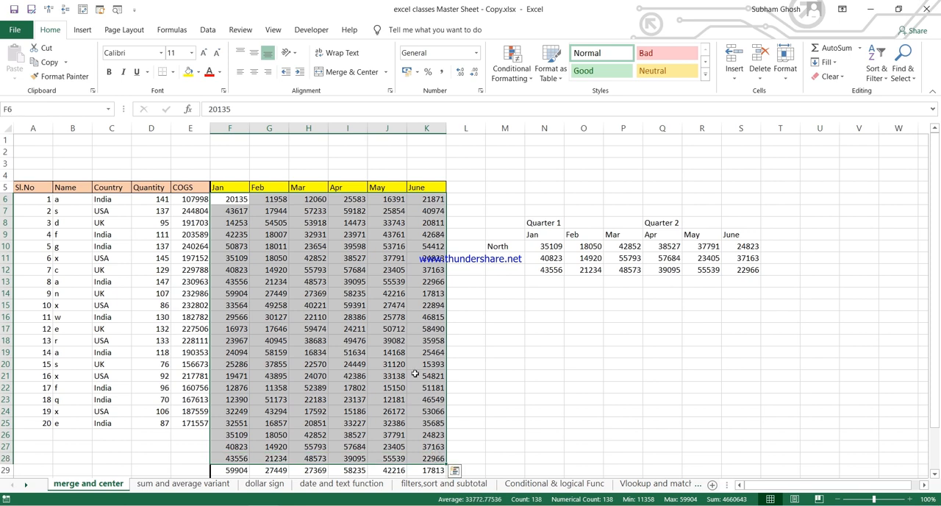
{"action": "left_click", "coordinate": [246, 197]}
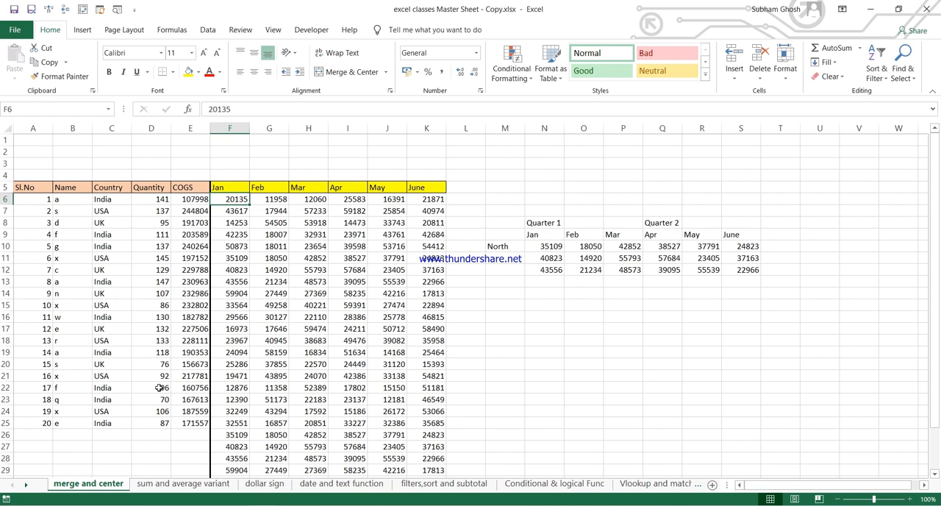
{"action": "left_click_drag", "start_coordinate": [24, 190], "coordinate": [148, 381]}
{"action": "left_click", "coordinate": [230, 285]}
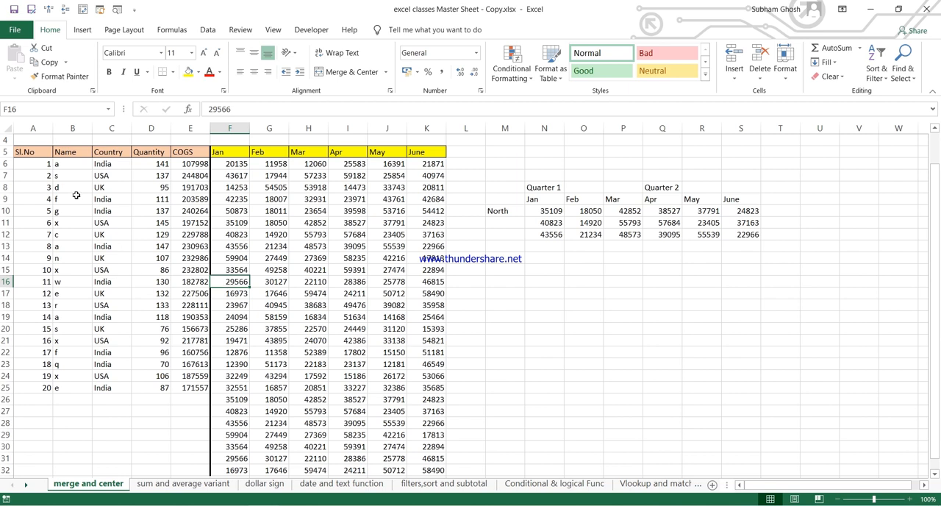
Step: Try to select the Sl.No values downward from the first entry, then return to the Sl.No header cell
{"action": "left_click", "coordinate": [33, 160]}
{"action": "left_click_drag", "start_coordinate": [33, 160], "coordinate": [21, 488]}
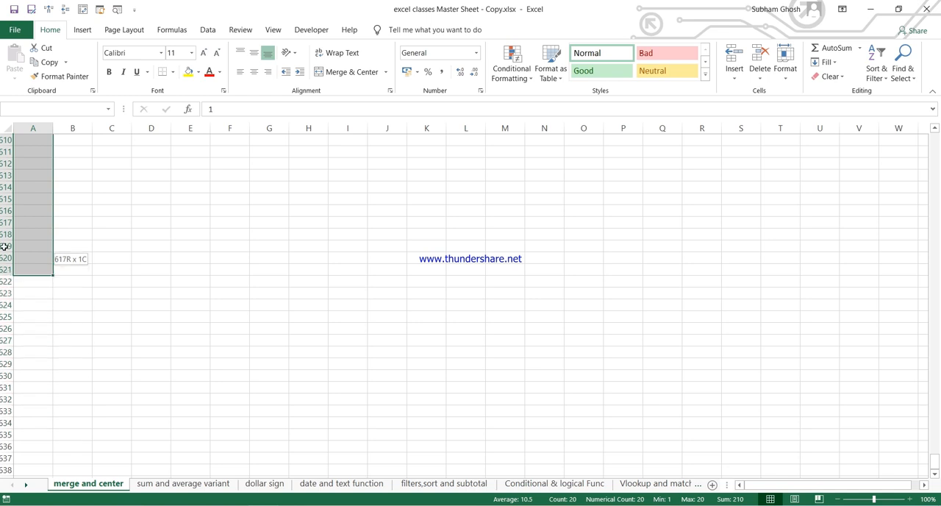
{"action": "left_click_drag", "start_coordinate": [4, 65], "coordinate": [13, 4]}
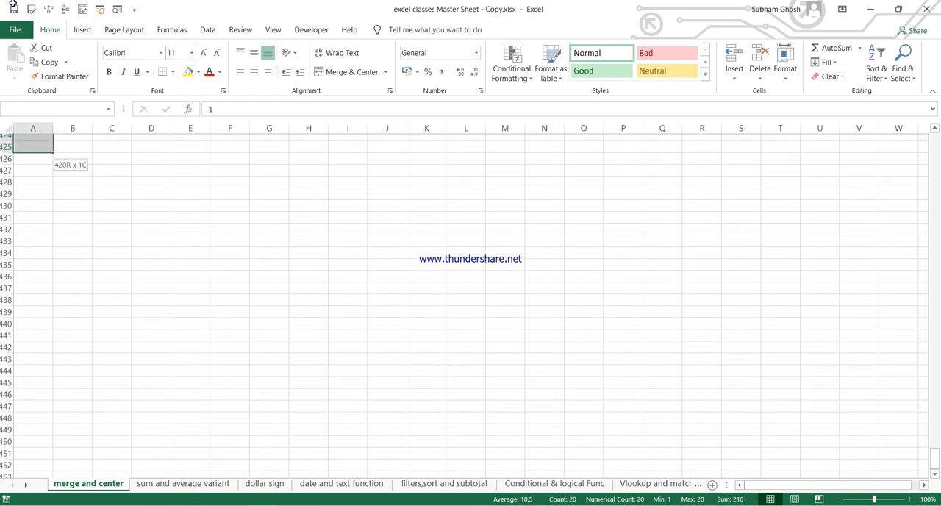
{"action": "left_click_drag", "start_coordinate": [12, 4], "coordinate": [30, 118]}
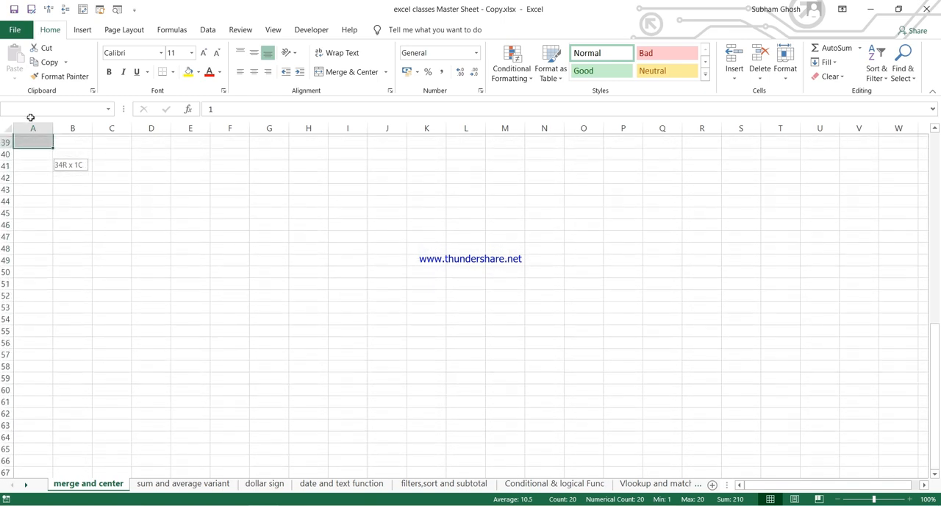
{"action": "left_click_drag", "start_coordinate": [31, 117], "coordinate": [28, 195]}
{"action": "left_click", "coordinate": [29, 185]}
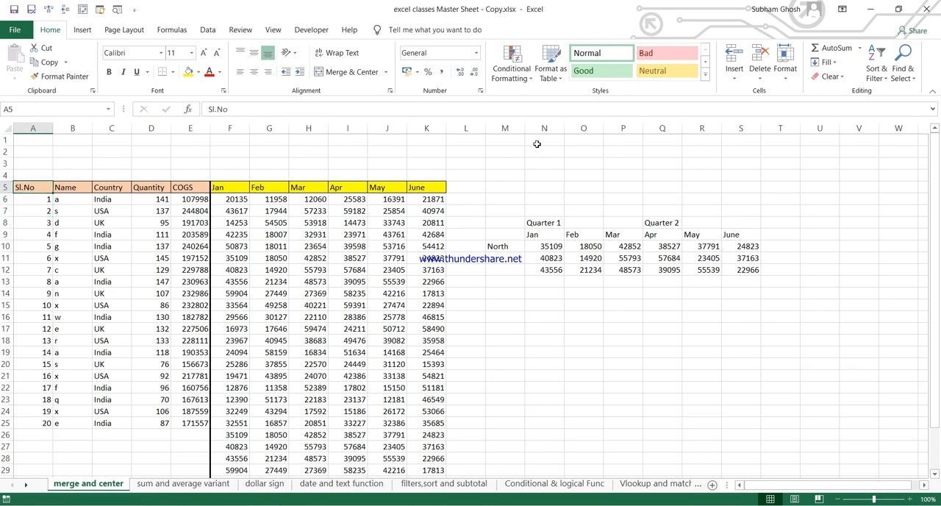
Step: Enter the note "to select the rows and column" in cell N2
{"action": "left_click", "coordinate": [544, 153]}
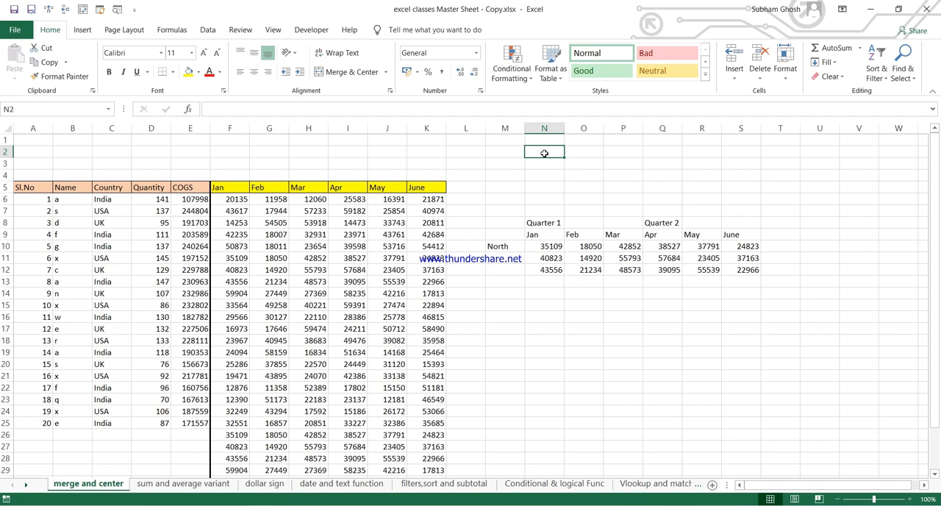
{"action": "type", "text": "to slect the rows"}
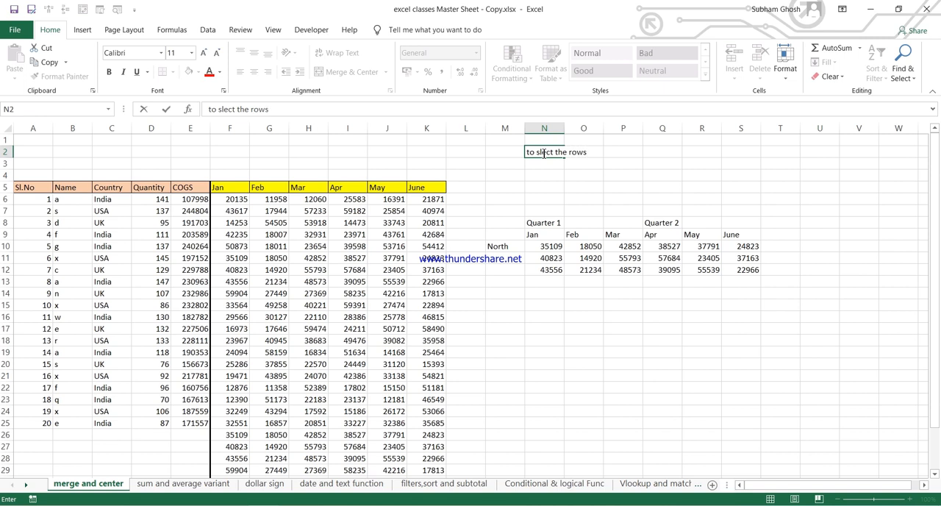
{"action": "type", "text": " and column"}
{"action": "left_click", "coordinate": [544, 151]}
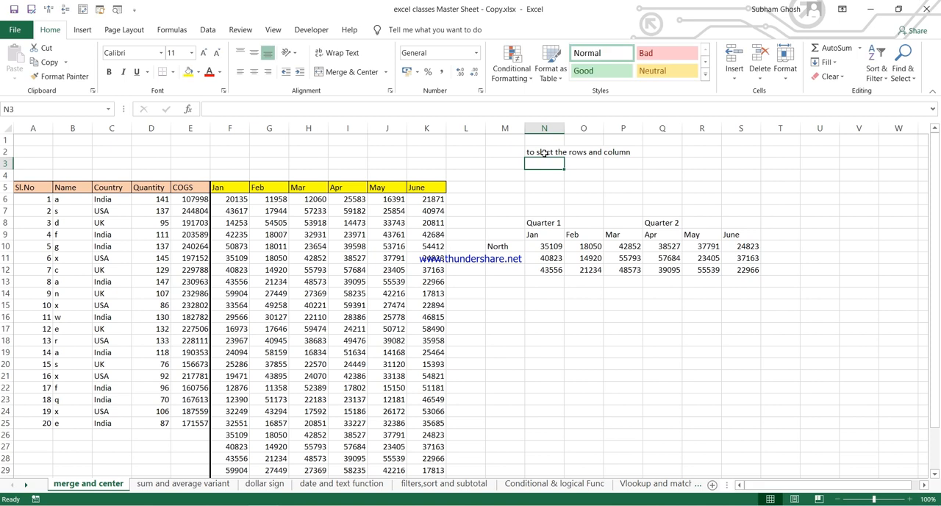
{"action": "left_click", "coordinate": [221, 109]}
{"action": "type", "text": "e"}
{"action": "key", "text": "Return"}
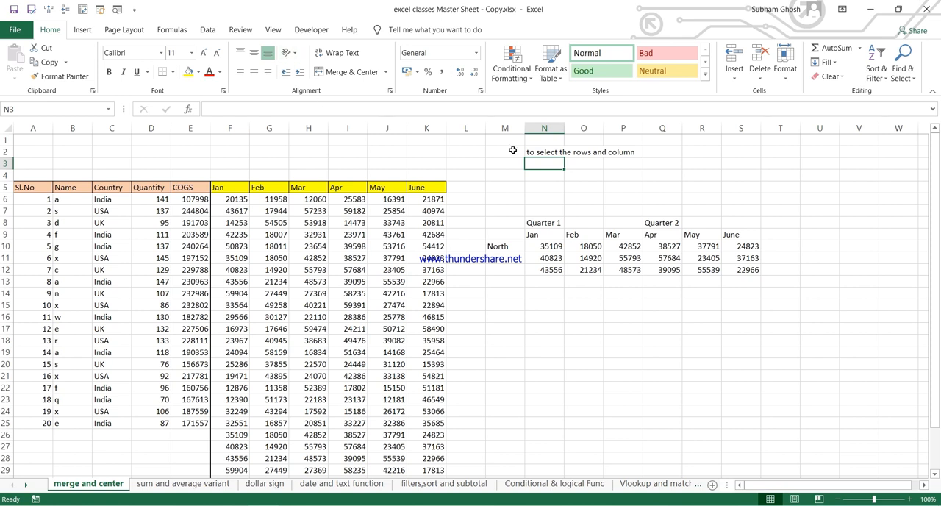
Step: Enter the note "shift+(arrow keys according to our wish)" in cell Q2
{"action": "left_click", "coordinate": [664, 150]}
{"action": "type", "text": "shift"}
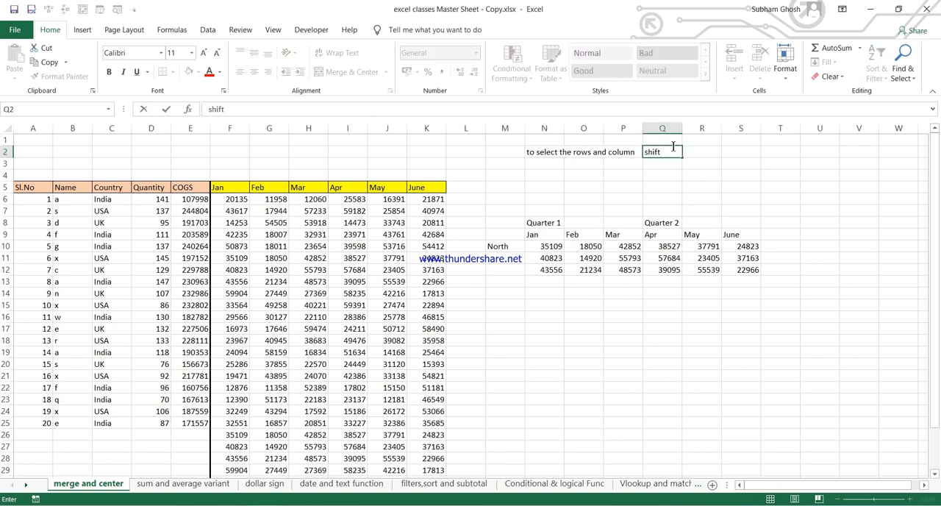
{"action": "type", "text": "+(aroow keys acc"}
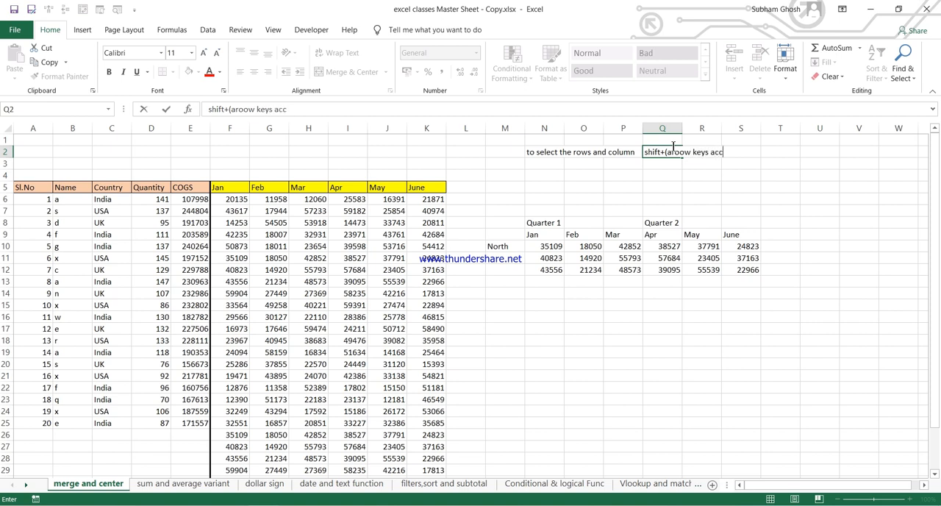
{"action": "type", "text": "ording to our wish)"}
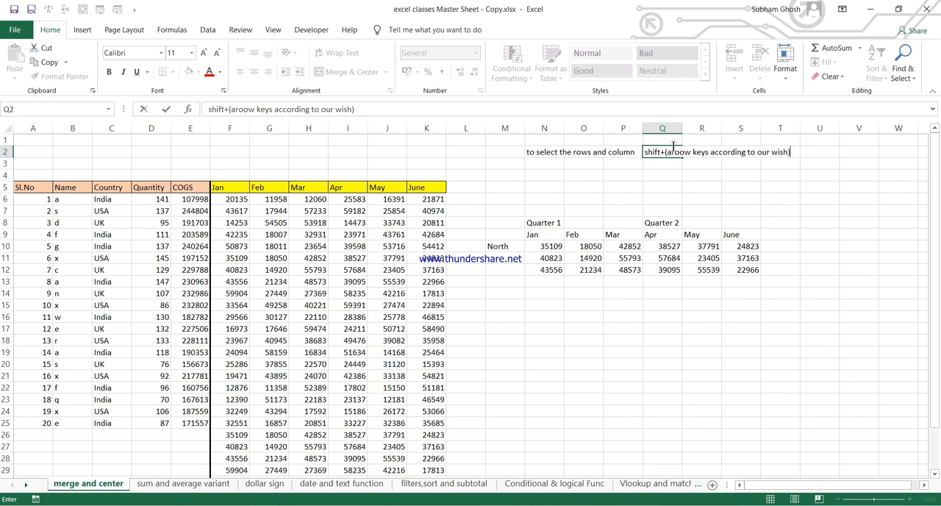
{"action": "left_click", "coordinate": [676, 151]}
{"action": "key", "text": "BackSpace"}
{"action": "type", "text": "r"}
{"action": "key", "text": "Return"}
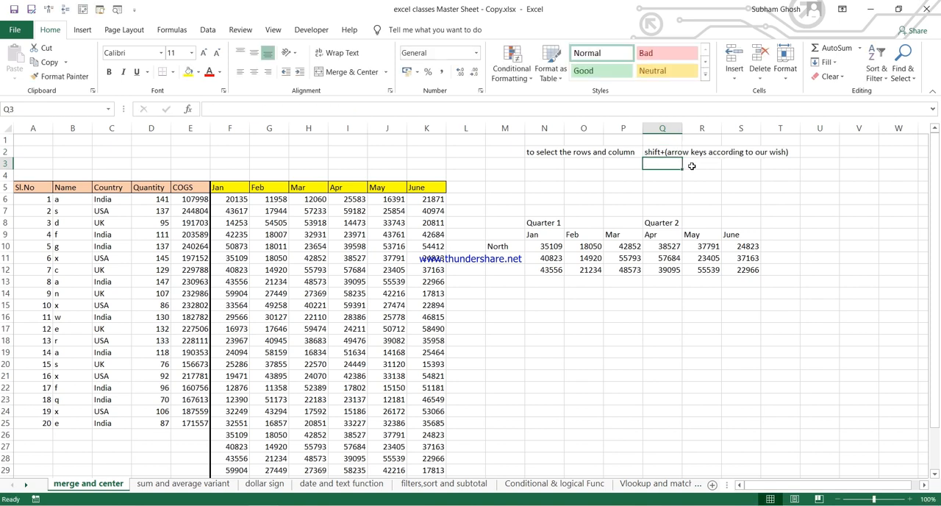
Step: Select the first data row from A6 across to its COGS value in E6
{"action": "left_click", "coordinate": [37, 199]}
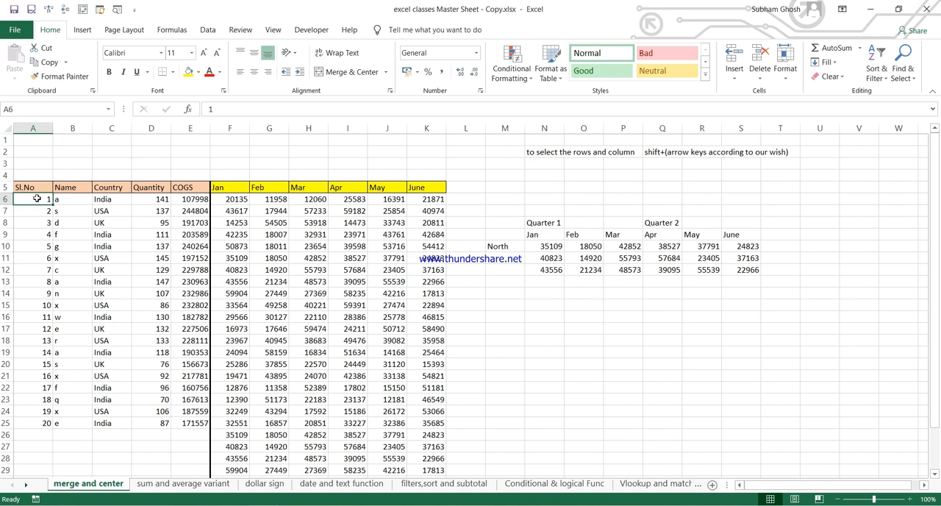
{"action": "key", "text": "shift+Right"}
{"action": "key", "text": "shift+Right"}
{"action": "key", "text": "shift+Right"}
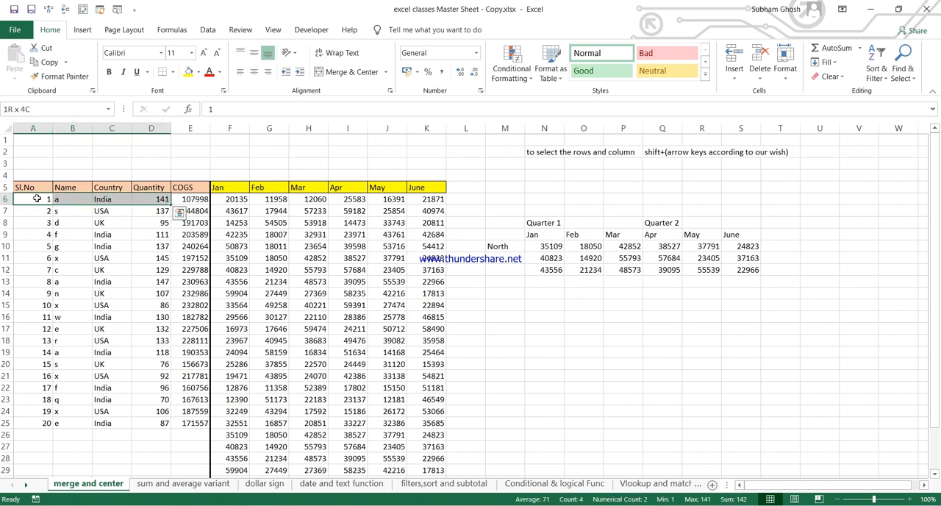
{"action": "key", "text": "shift+Right"}
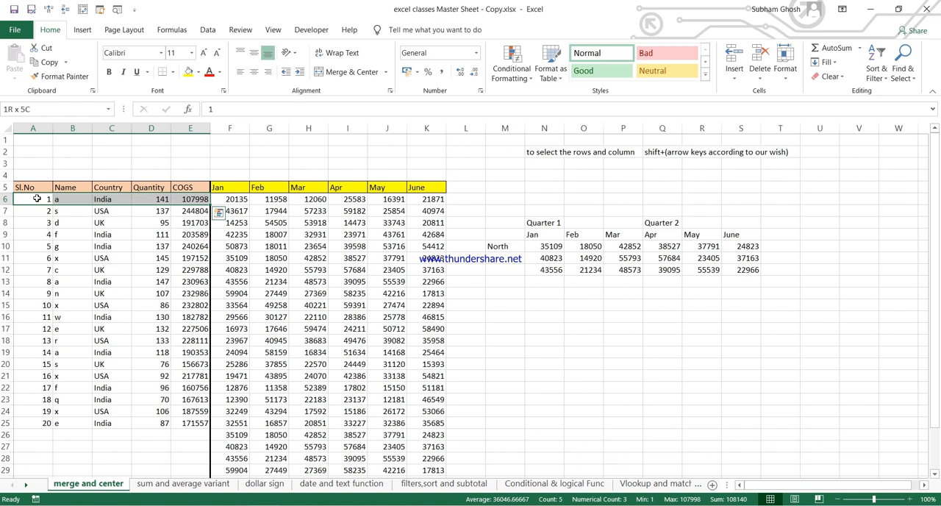
Step: Extend the row selection downward to cover A6:E19
{"action": "key", "text": "shift+Down"}
{"action": "key", "text": "shift+Down"}
{"action": "key", "text": "shift+Down"}
{"action": "key", "text": "shift+Down"}
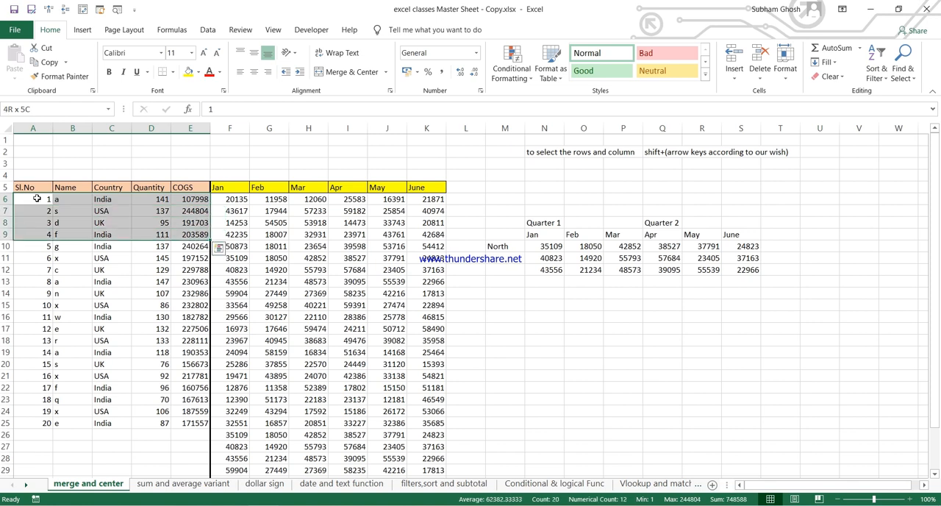
{"action": "key", "text": "shift+Down"}
{"action": "key", "text": "shift+Down"}
{"action": "key", "text": "shift+Down"}
{"action": "key", "text": "shift+Down"}
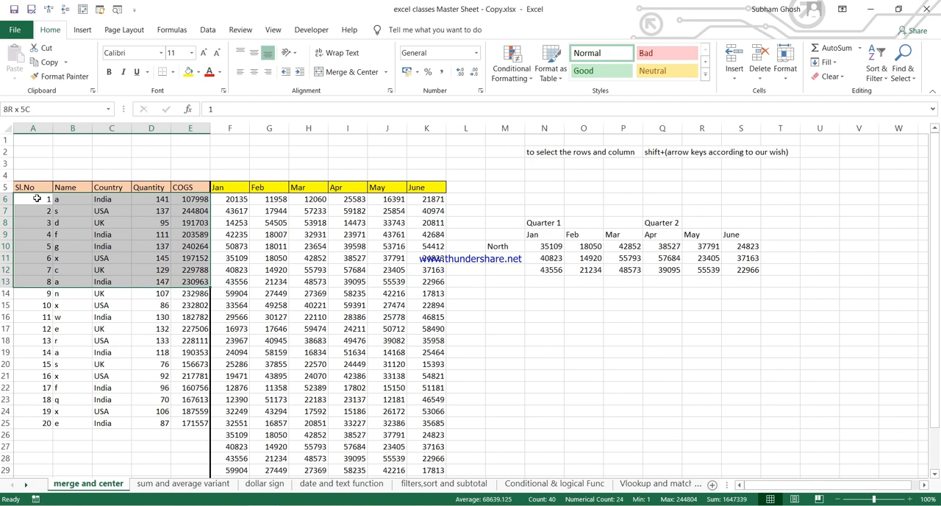
{"action": "key", "text": "shift+Down"}
{"action": "key", "text": "shift+Down"}
{"action": "key", "text": "shift+Down"}
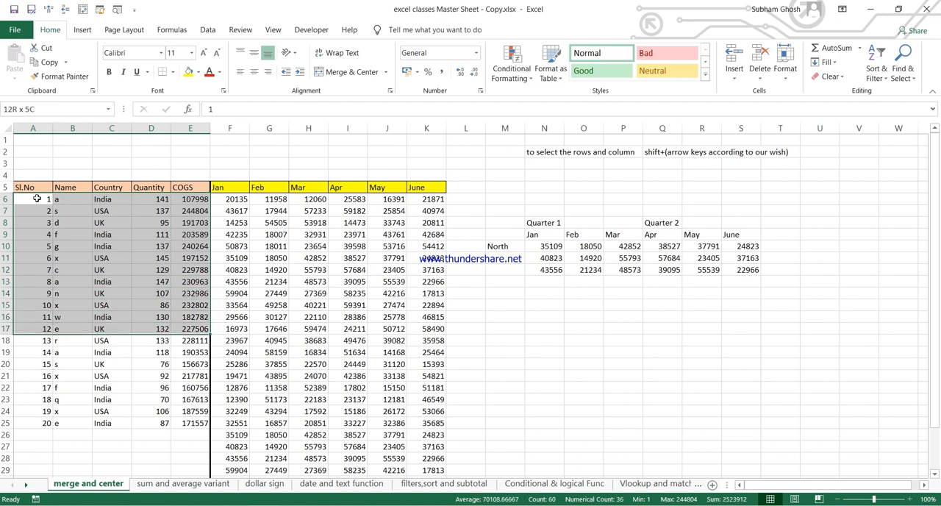
{"action": "key", "text": "shift+Down"}
{"action": "key", "text": "shift+Down"}
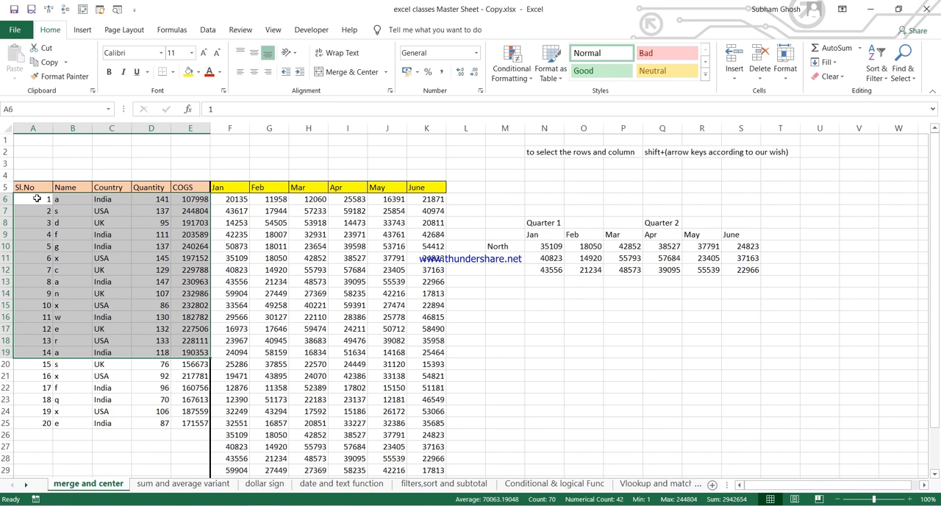
Step: Restart the selection from A6, extending it down the Sl.No column and across to COGS to cover A6:E20
{"action": "key", "text": "Up"}
{"action": "key", "text": "Down"}
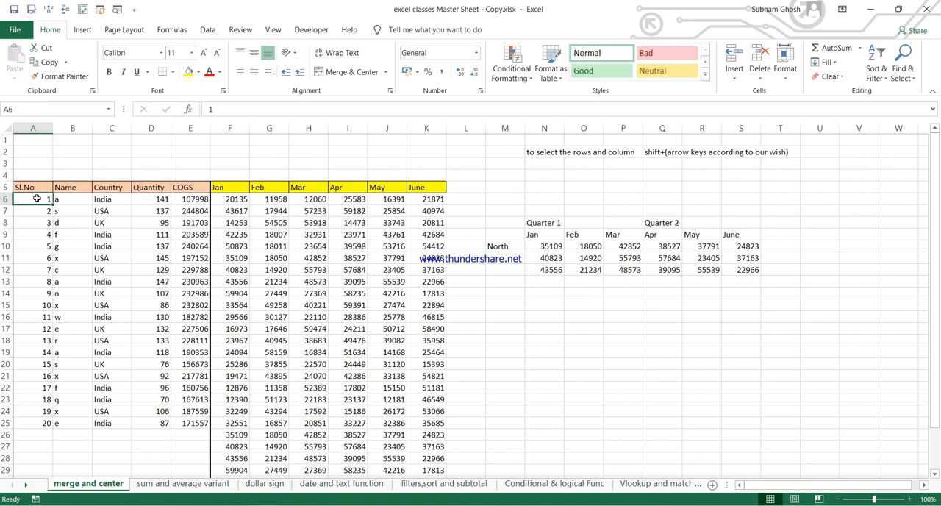
{"action": "key", "text": "shift+Down"}
{"action": "key", "text": "shift+Down"}
{"action": "key", "text": "shift+Down"}
{"action": "key", "text": "shift+Down"}
{"action": "key", "text": "shift+Down"}
{"action": "key", "text": "shift+Down"}
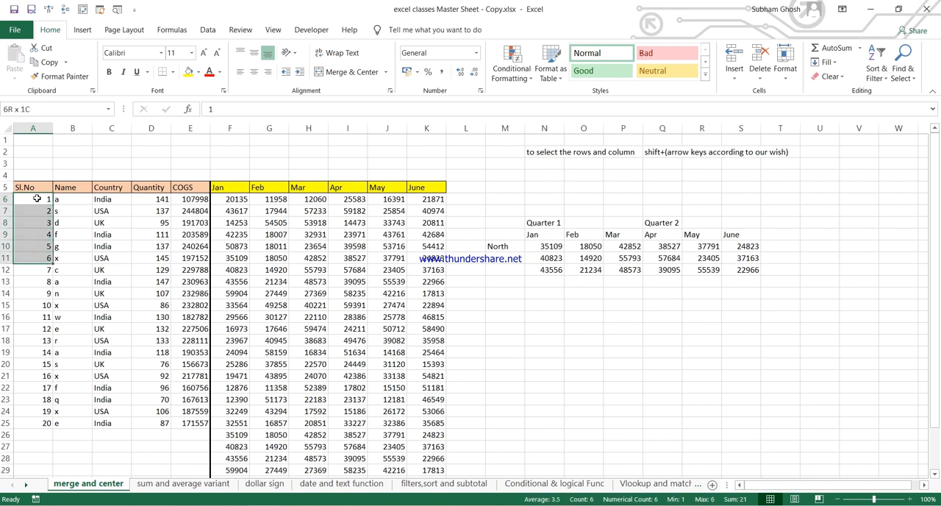
{"action": "key", "text": "shift+Down"}
{"action": "key", "text": "shift+Down"}
{"action": "key", "text": "shift+Down"}
{"action": "key", "text": "shift+Down"}
{"action": "key", "text": "shift+Down"}
{"action": "key", "text": "shift+Down"}
{"action": "key", "text": "shift+Down"}
{"action": "key", "text": "shift+Down"}
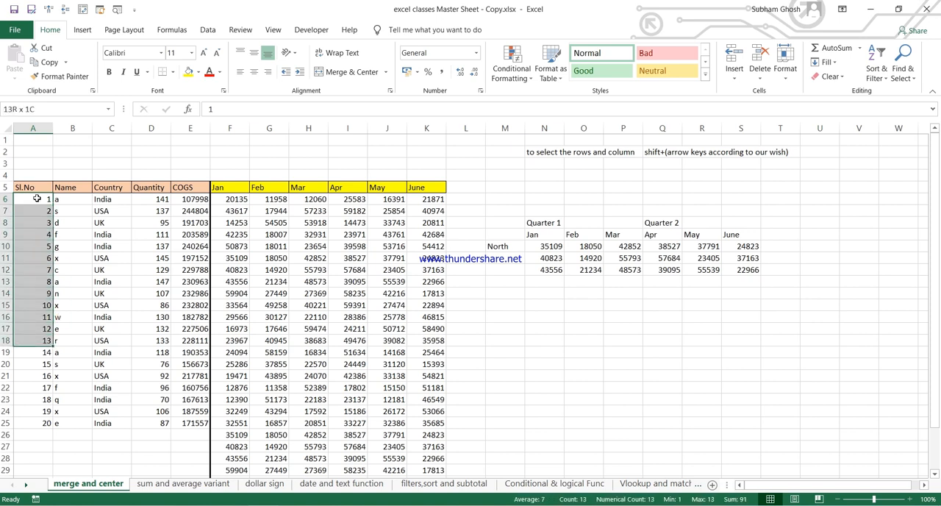
{"action": "key", "text": "shift+Right"}
{"action": "key", "text": "shift+Right"}
{"action": "key", "text": "shift+Right"}
{"action": "key", "text": "shift+Right"}
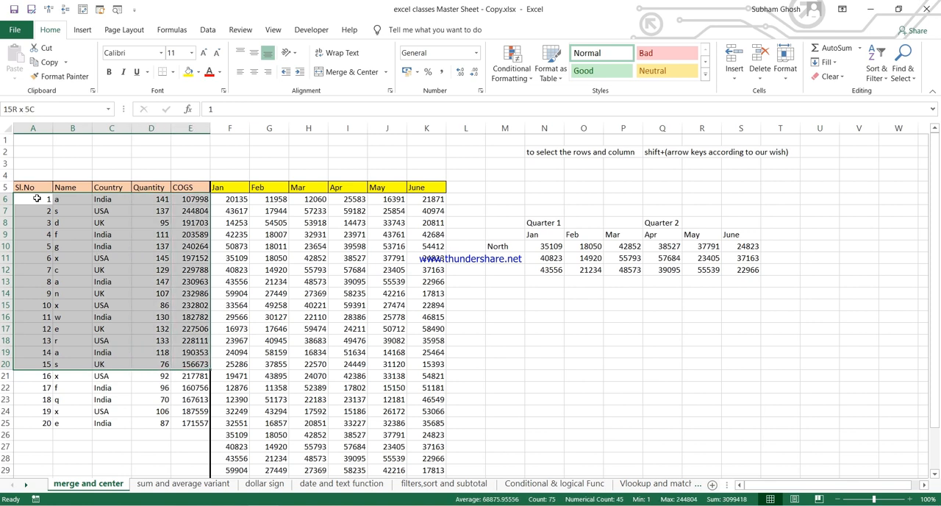
Step: Narrow the selection to A6:A20, then widen it back across to the COGS column
{"action": "key", "text": "shift+Left"}
{"action": "key", "text": "shift+Left"}
{"action": "key", "text": "shift+Left"}
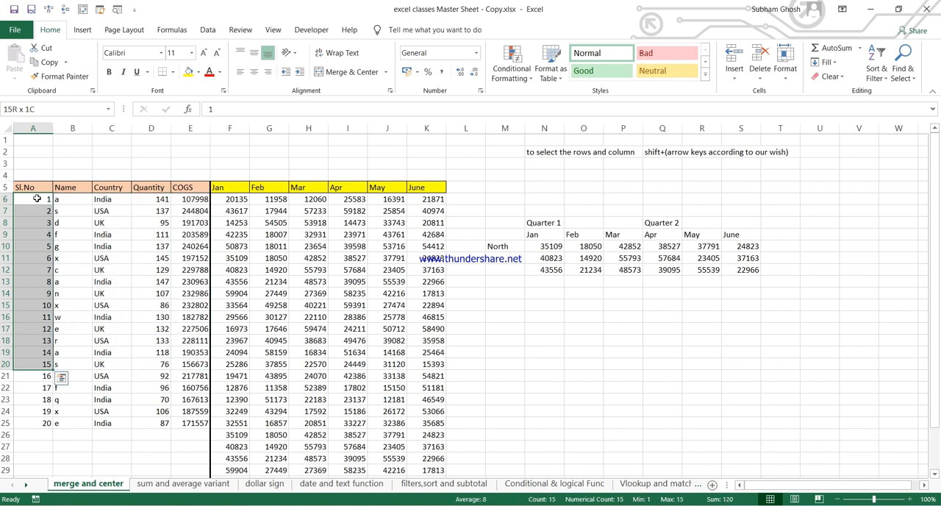
{"action": "key", "text": "shift+Right"}
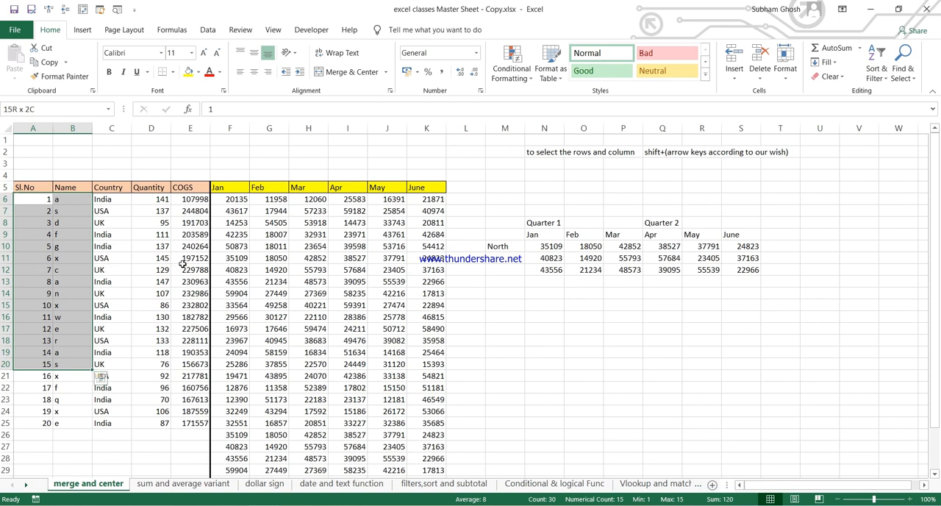
{"action": "key", "text": "shift+Right"}
{"action": "key", "text": "shift+Right"}
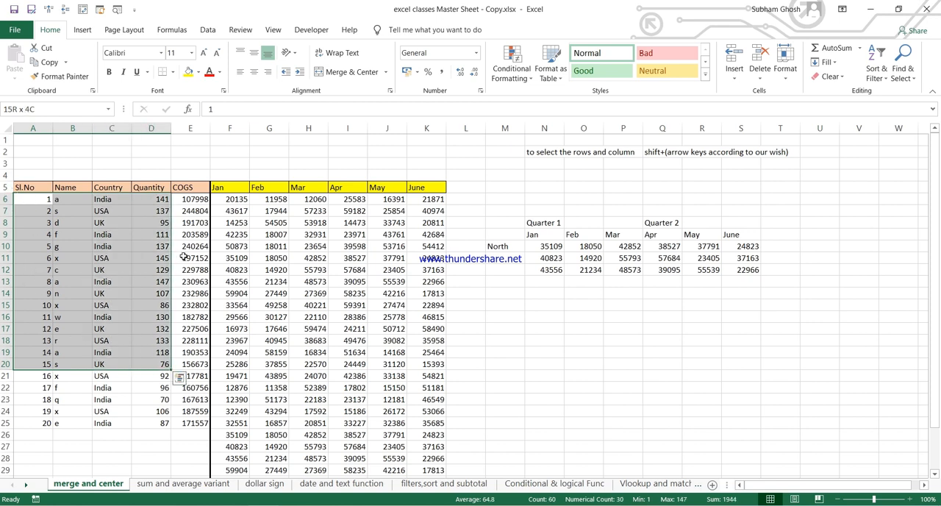
{"action": "key", "text": "shift+Right"}
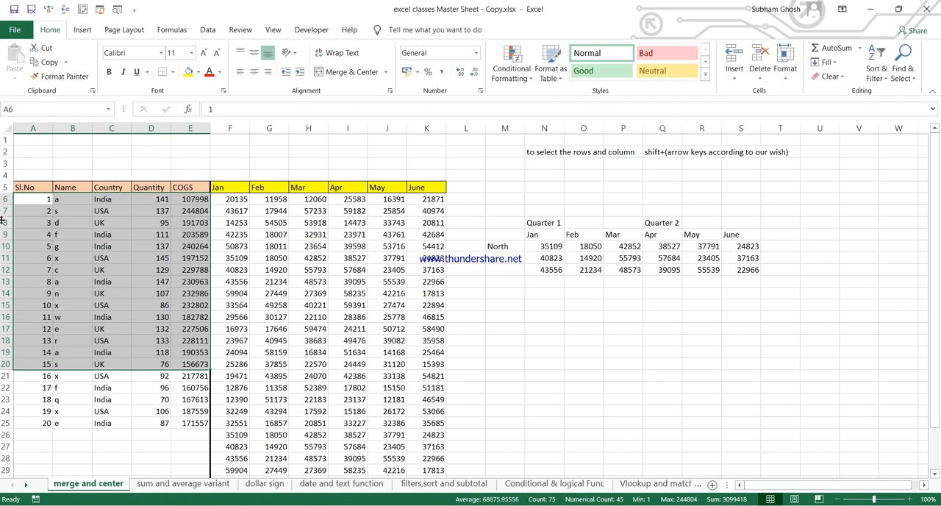
Step: Select the whole data block A6:E25 from A6, extending down the serial numbers and across to COGS
{"action": "left_click", "coordinate": [26, 199]}
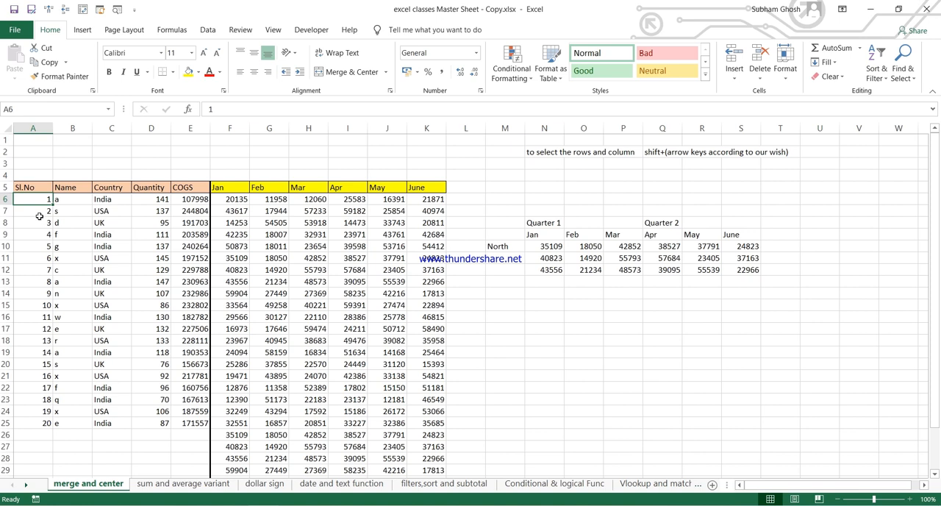
{"action": "key", "text": "shift+Down"}
{"action": "key", "text": "shift+Down"}
{"action": "key", "text": "shift+Down"}
{"action": "key", "text": "shift+Down"}
{"action": "key", "text": "shift+Down"}
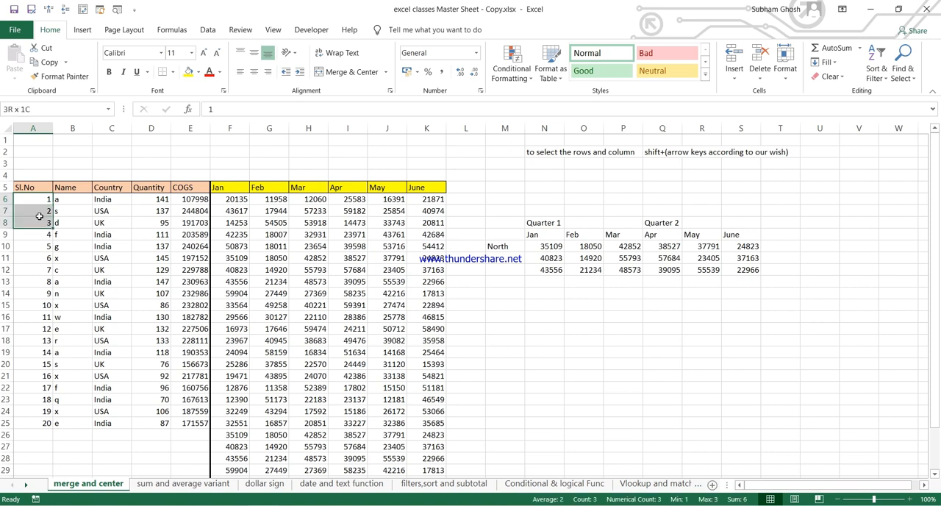
{"action": "key", "text": "shift+Down"}
{"action": "key", "text": "shift+Down"}
{"action": "key", "text": "shift+Down"}
{"action": "key", "text": "shift+Down"}
{"action": "key", "text": "shift+Down"}
{"action": "key", "text": "shift+Down"}
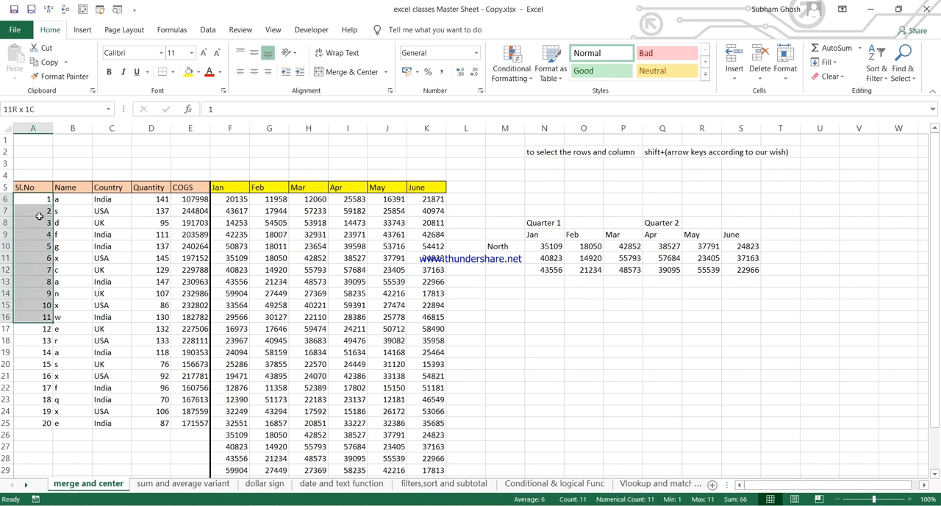
{"action": "key", "text": "shift+Down"}
{"action": "key", "text": "shift+Down"}
{"action": "key", "text": "shift+Down"}
{"action": "key", "text": "shift+Down"}
{"action": "key", "text": "shift+Down"}
{"action": "key", "text": "shift+Down"}
{"action": "key", "text": "shift+Down"}
{"action": "key", "text": "shift+Down"}
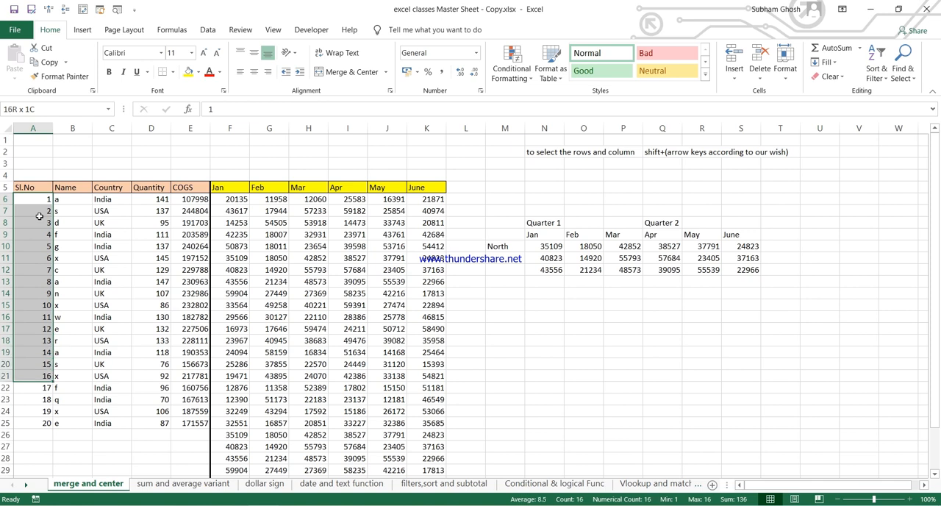
{"action": "key", "text": "shift+Right"}
{"action": "key", "text": "shift+Right"}
{"action": "key", "text": "shift+Right"}
{"action": "key", "text": "shift+Right"}
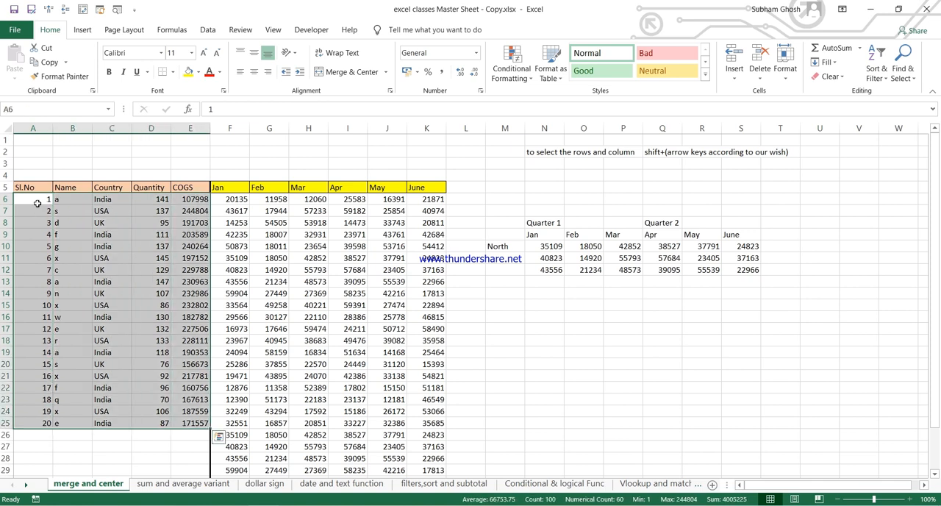
Step: Extend a selection from A6 down column A past the table to about row 174, and return to the Sl.No header
{"action": "left_click", "coordinate": [37, 201]}
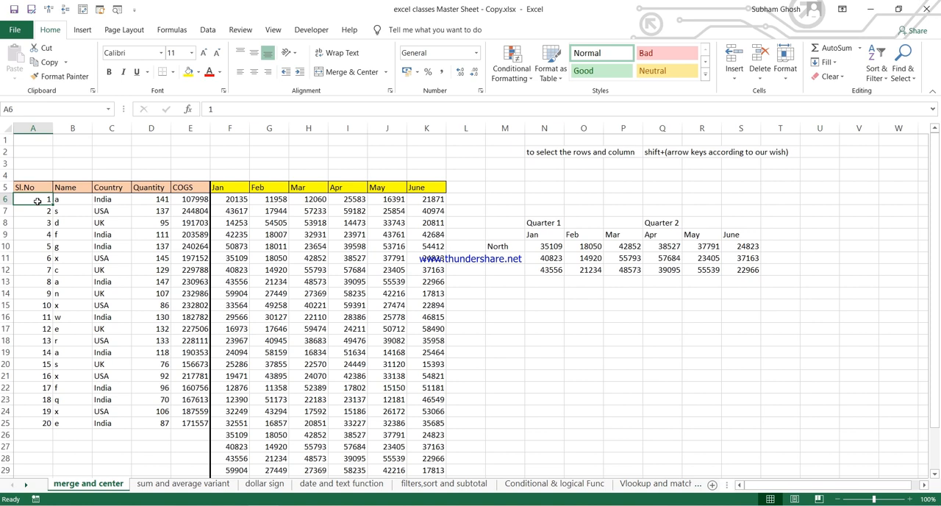
{"action": "key", "text": "shift+Down"}
{"action": "key", "text": "shift+Down"}
{"action": "key", "text": "shift+Down"}
{"action": "key", "text": "shift+Down"}
{"action": "key", "text": "shift+Down"}
{"action": "key", "text": "shift+Down"}
{"action": "key", "text": "shift+Down"}
{"action": "key", "text": "shift+Down"}
{"action": "key", "text": "shift+Down"}
{"action": "key", "text": "shift+Down"}
{"action": "key", "text": "shift+Down"}
{"action": "key", "text": "shift+Down"}
{"action": "key", "text": "shift+Down"}
{"action": "key", "text": "shift+Down"}
{"action": "key", "text": "shift+Down"}
{"action": "key", "text": "shift+Down"}
{"action": "key", "text": "shift+Down"}
{"action": "key", "text": "shift+Down"}
{"action": "key", "text": "shift+Down"}
{"action": "key", "text": "shift+Down"}
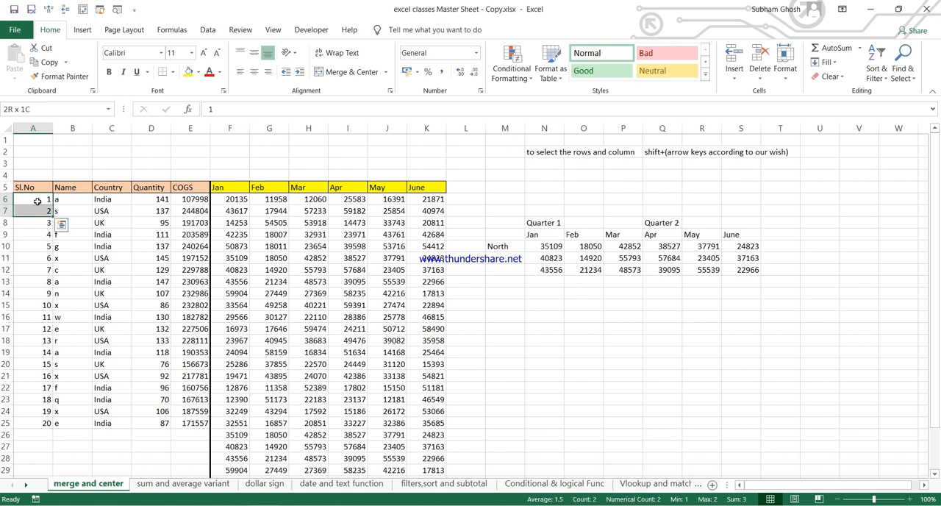
{"action": "key", "text": "shift+Down"}
{"action": "key", "text": "shift+Down"}
{"action": "key", "text": "shift+Down"}
{"action": "key", "text": "shift+Down"}
{"action": "key", "text": "shift+Down"}
{"action": "key", "text": "shift+Down"}
{"action": "key", "text": "shift+Down"}
{"action": "key", "text": "shift+Down"}
{"action": "key", "text": "shift+Down"}
{"action": "key", "text": "shift+Down"}
{"action": "key", "text": "shift+Down"}
{"action": "key", "text": "shift+Down"}
{"action": "key", "text": "shift+Down"}
{"action": "key", "text": "shift+Down"}
{"action": "key", "text": "shift+Down"}
{"action": "key", "text": "shift+Down"}
{"action": "key", "text": "shift+Down"}
{"action": "key", "text": "shift+Down"}
{"action": "key", "text": "shift+Down"}
{"action": "key", "text": "shift+Down"}
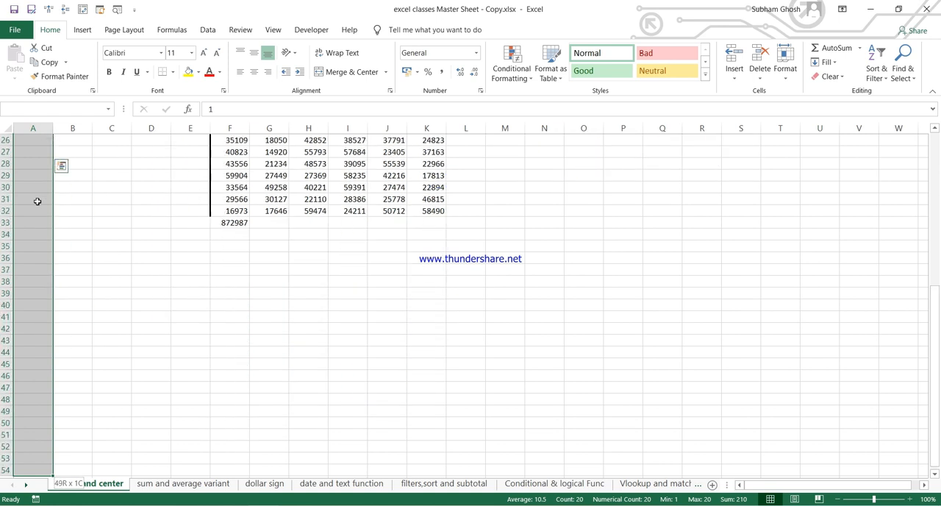
{"action": "key", "text": "shift+Down"}
{"action": "key", "text": "shift+Down"}
{"action": "key", "text": "shift+Down"}
{"action": "key", "text": "shift+Down"}
{"action": "key", "text": "shift+Down"}
{"action": "key", "text": "shift+Down"}
{"action": "key", "text": "shift+Down"}
{"action": "key", "text": "shift+Down"}
{"action": "key", "text": "shift+Down"}
{"action": "key", "text": "shift+Down"}
{"action": "key", "text": "shift+Down"}
{"action": "key", "text": "shift+Down"}
{"action": "key", "text": "shift+Down"}
{"action": "key", "text": "shift+Down"}
{"action": "key", "text": "shift+Down"}
{"action": "key", "text": "shift+Down"}
{"action": "key", "text": "shift+Down"}
{"action": "key", "text": "shift+Down"}
{"action": "key", "text": "shift+Down"}
{"action": "key", "text": "shift+Down"}
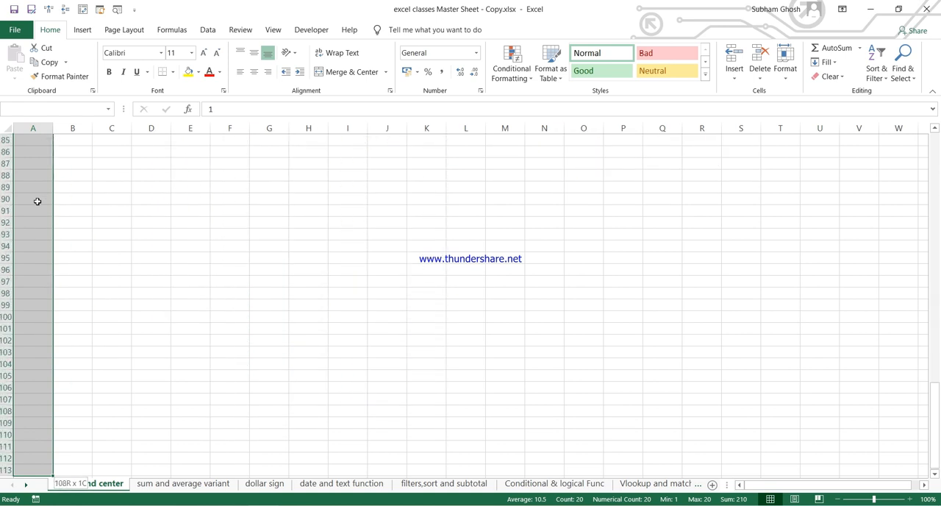
{"action": "key", "text": "shift+Down"}
{"action": "key", "text": "shift+Down"}
{"action": "key", "text": "shift+Down"}
{"action": "key", "text": "shift+Down"}
{"action": "key", "text": "shift+Down"}
{"action": "key", "text": "shift+Down"}
{"action": "key", "text": "shift+Down"}
{"action": "key", "text": "shift+Down"}
{"action": "key", "text": "shift+Down"}
{"action": "key", "text": "shift+Down"}
{"action": "key", "text": "shift+Down"}
{"action": "key", "text": "shift+Down"}
{"action": "key", "text": "shift+Down"}
{"action": "key", "text": "shift+Down"}
{"action": "key", "text": "shift+Down"}
{"action": "key", "text": "shift+Down"}
{"action": "key", "text": "shift+Down"}
{"action": "key", "text": "shift+Down"}
{"action": "key", "text": "shift+Down"}
{"action": "key", "text": "shift+Down"}
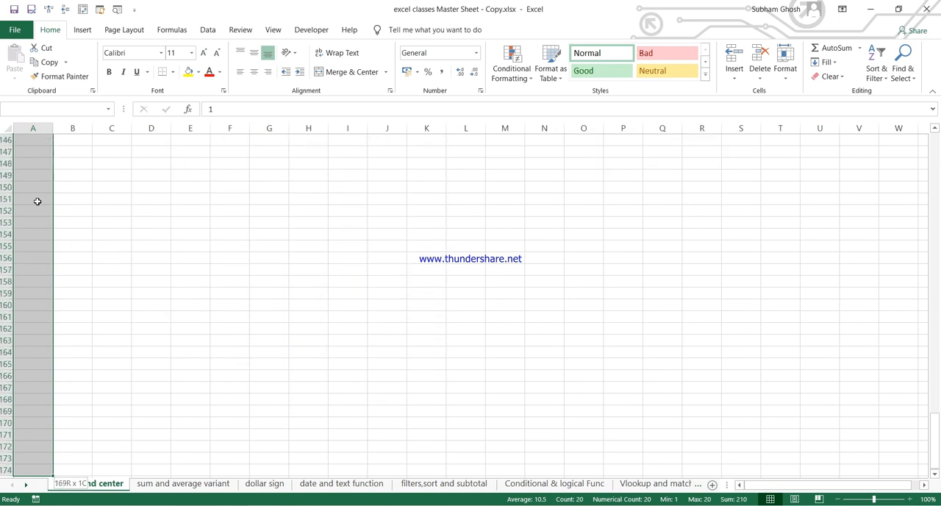
{"action": "key", "text": "Up"}
{"action": "key", "text": "Up"}
{"action": "key", "text": "Down"}
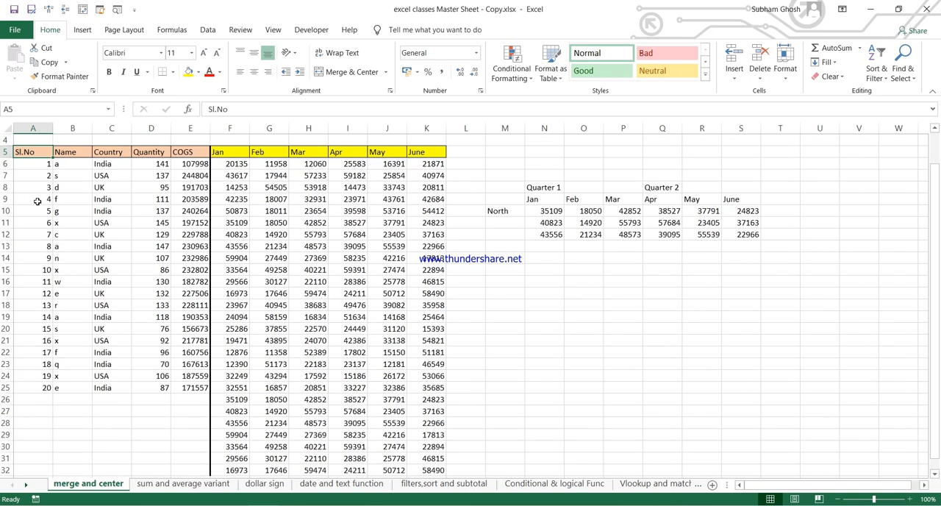
{"action": "scroll", "coordinate": [264, 222], "scroll_direction": "up", "scroll_amount": 1}
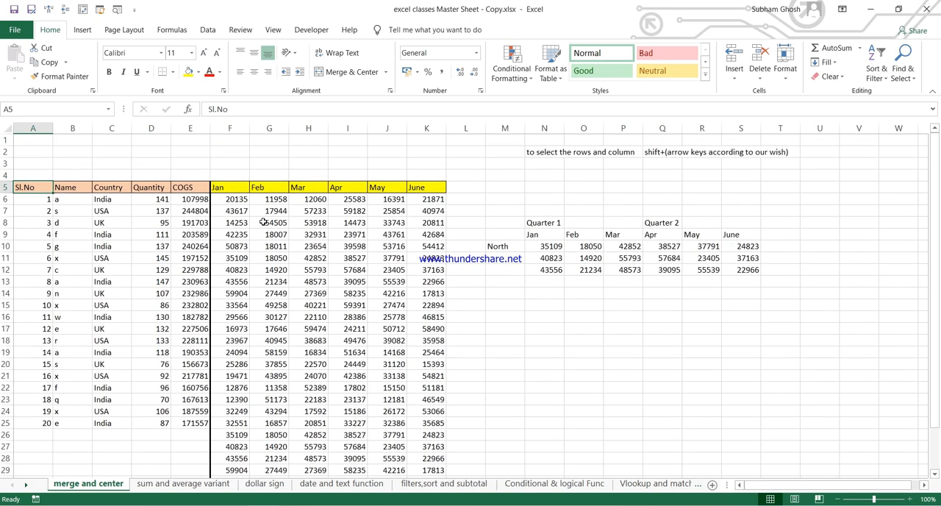
Step: Copy the note "to select the rows and column" from N2 into N3
{"action": "left_click", "coordinate": [553, 164]}
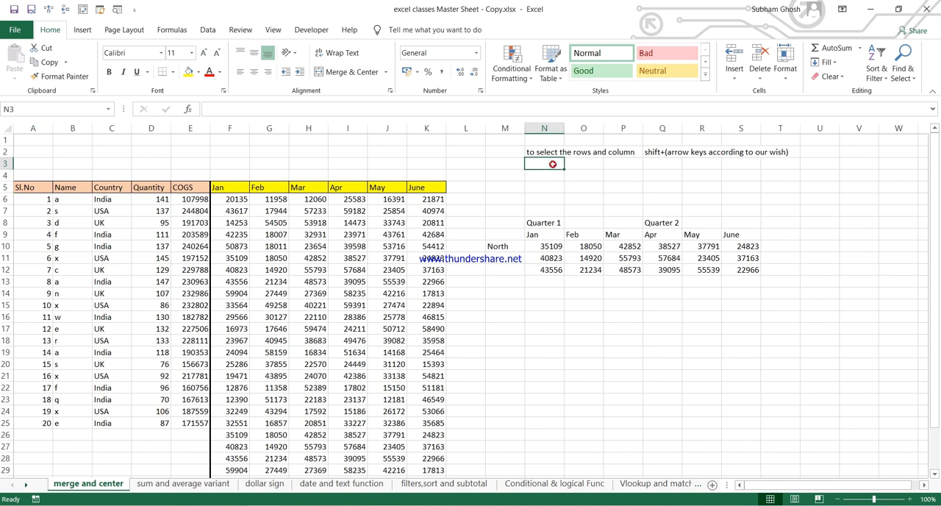
{"action": "key", "text": "Up"}
{"action": "key", "text": "ctrl+c"}
{"action": "key", "text": "Down"}
{"action": "key", "text": "ctrl+v"}
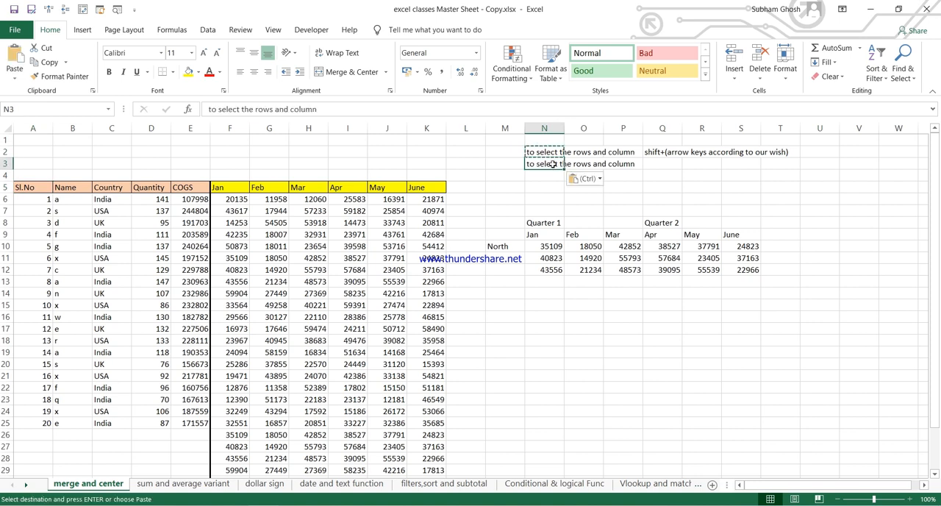
Step: Append "at once" to the N3 note so it reads "to select the rows and column at once"
{"action": "key", "text": "Escape"}
{"action": "key", "text": "F2"}
{"action": "type", "text": "at once"}
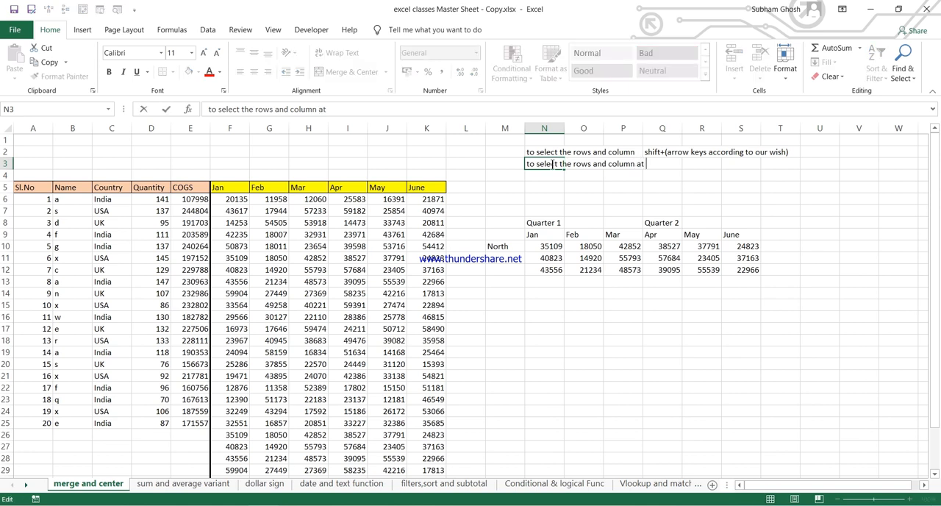
{"action": "key", "text": "ctrl+Return"}
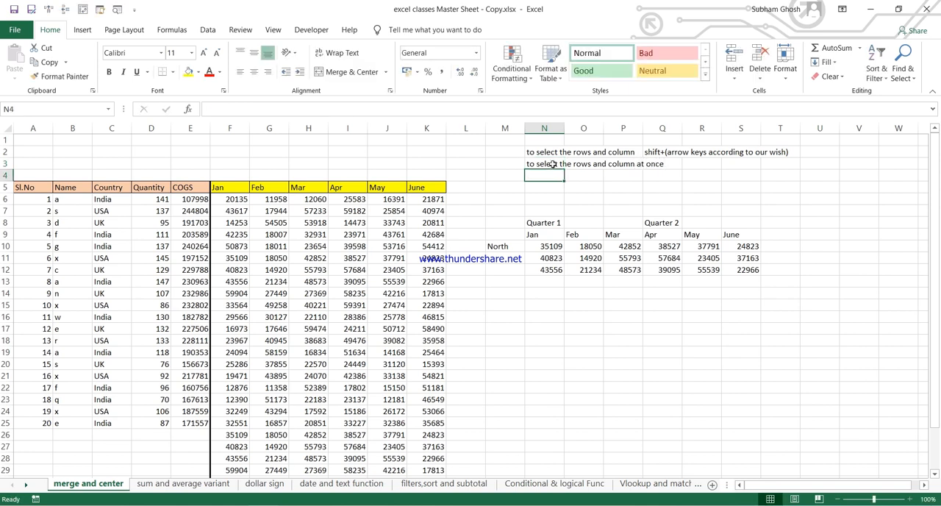
Step: Move the "shift+(arrow keys according to our wish)" note from Q2 to R2
{"action": "left_click", "coordinate": [653, 153]}
{"action": "key", "text": "ctrl+c"}
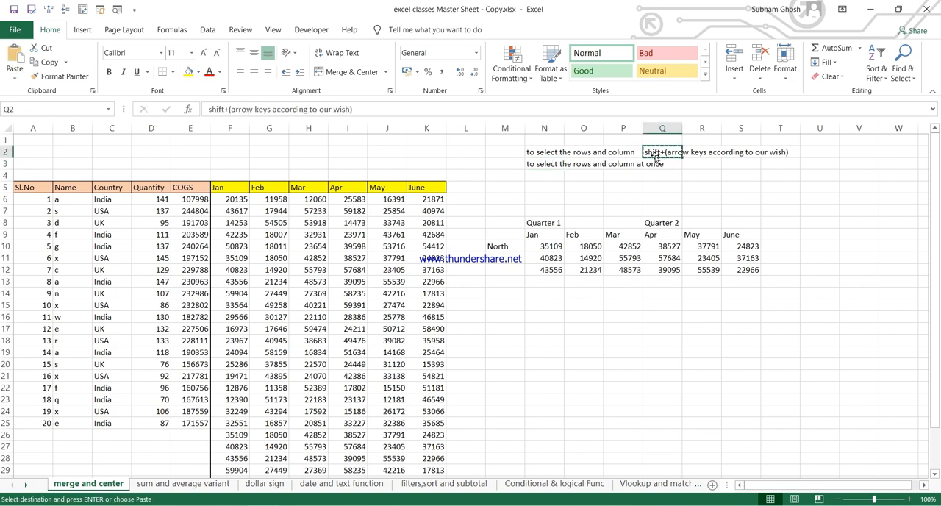
{"action": "key", "text": "Right"}
{"action": "key", "text": "ctrl+c"}
{"action": "key", "text": "Left"}
{"action": "key", "text": "ctrl+c"}
{"action": "key", "text": "Right"}
{"action": "key", "text": "ctrl+v"}
Step: Enter "ctrl+shift+(arrow keys according to our wish)" in R3 beside the "at once" note
{"action": "key", "text": "Down"}
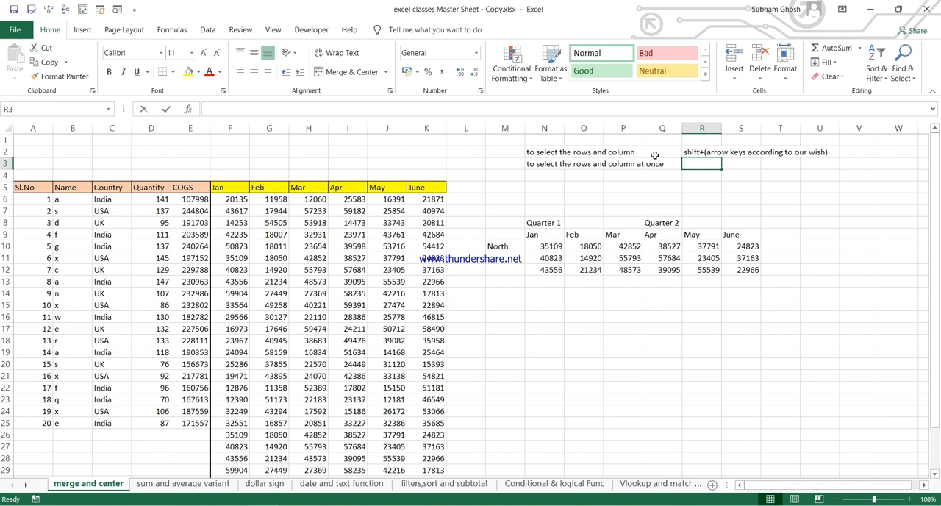
{"action": "type", "text": "ctrl="}
{"action": "key", "text": "BackSpace"}
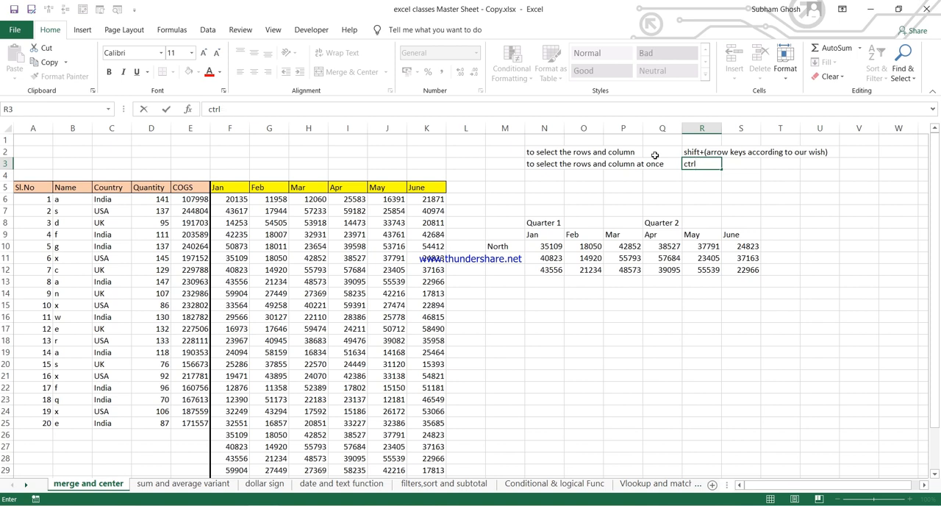
{"action": "type", "text": "+shift+(arrow ke"}
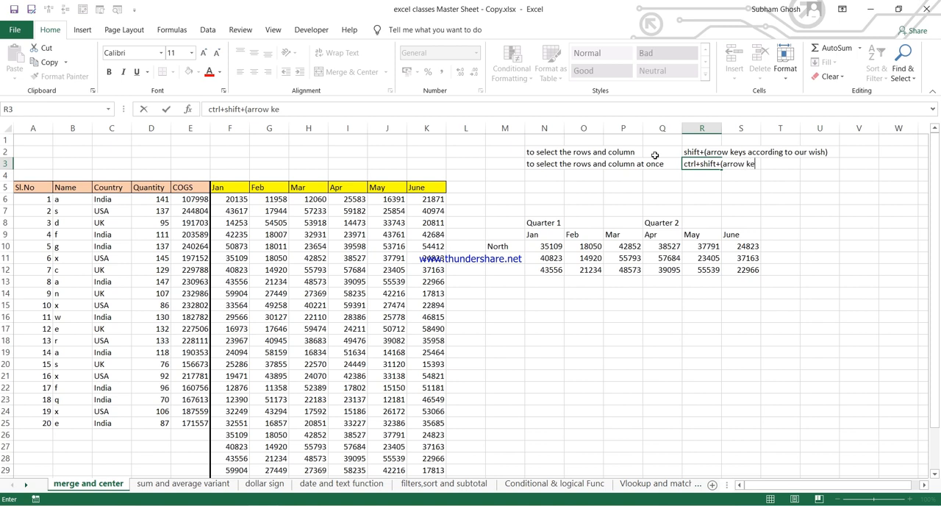
{"action": "type", "text": "ys according to uour"}
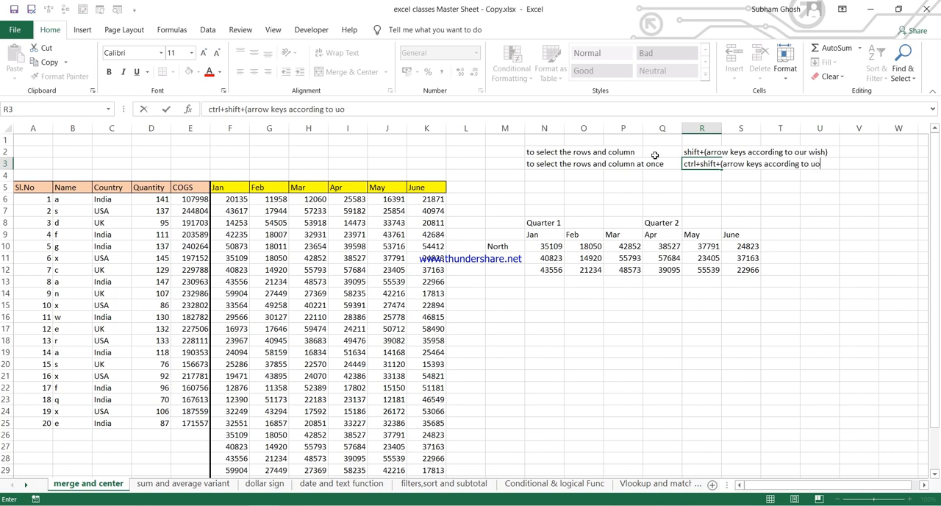
{"action": "key", "text": "BackSpace"}
{"action": "key", "text": "BackSpace"}
{"action": "key", "text": "BackSpace"}
{"action": "key", "text": "BackSpace"}
{"action": "type", "text": "our wish)"}
{"action": "key", "text": "Return"}
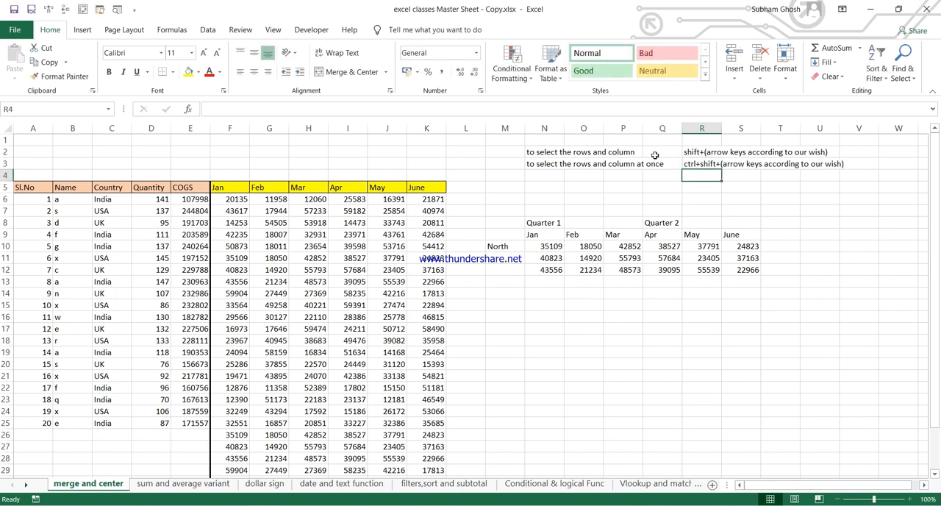
Step: Select A6:K25 from A6 in two jumps, across to the June column and down to the last serial number
{"action": "left_click", "coordinate": [25, 196]}
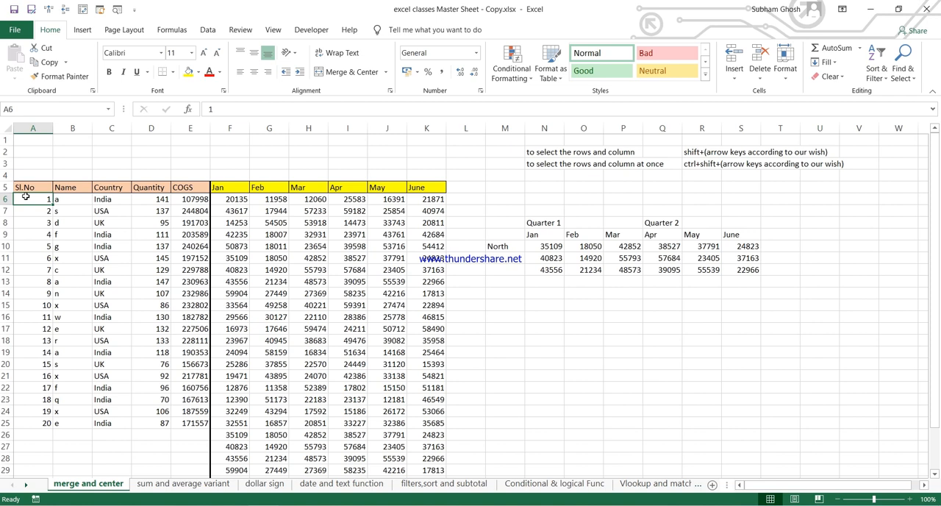
{"action": "key", "text": "ctrl+shift+Right"}
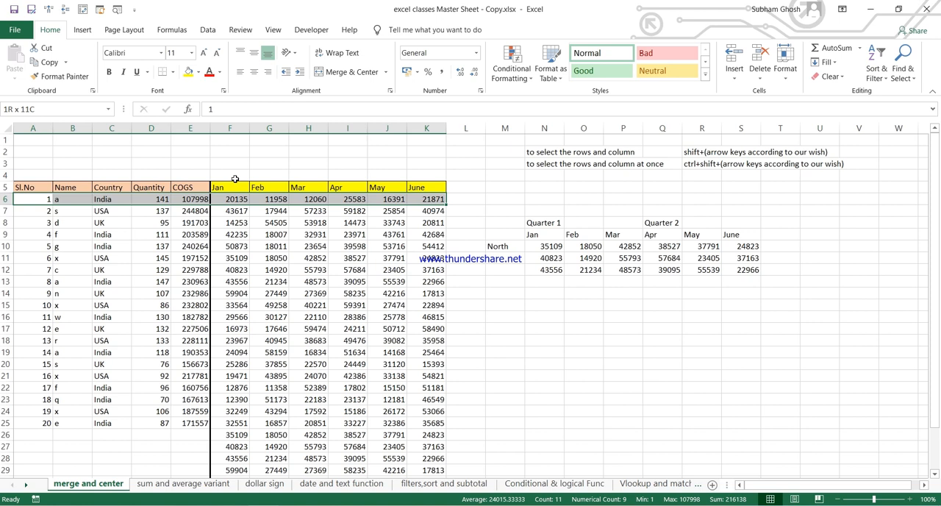
{"action": "key", "text": "ctrl+shift+Down"}
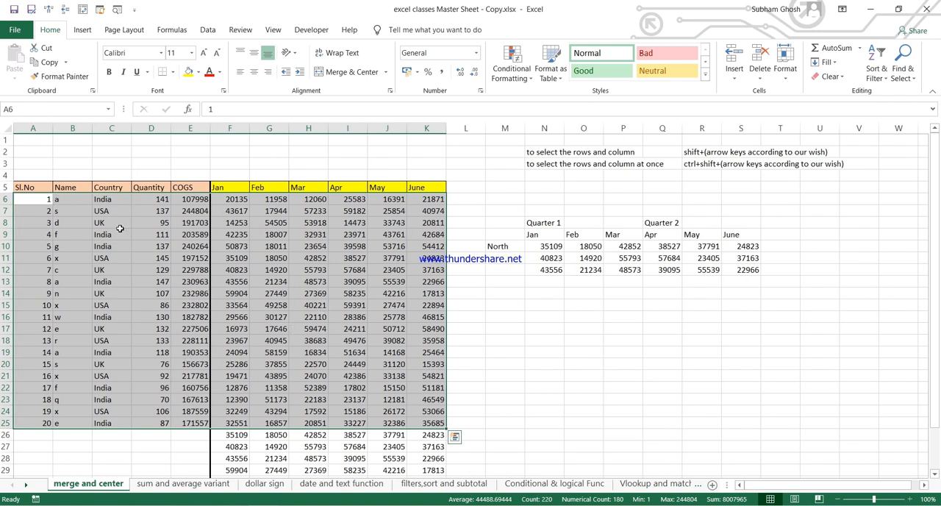
Step: Jump the active cell from A6 to the row's last filled cell K6 and down to K32 without selecting a range
{"action": "left_click", "coordinate": [38, 203]}
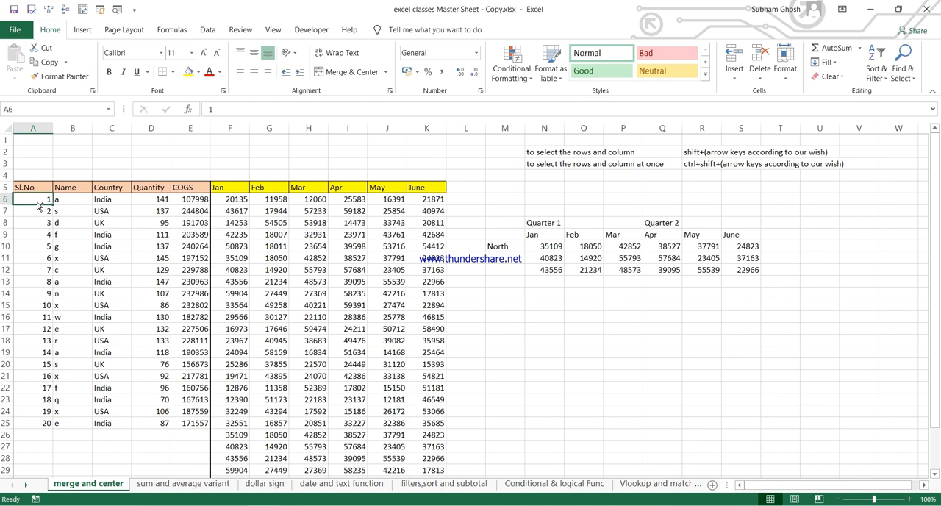
{"action": "key", "text": "ctrl+Right"}
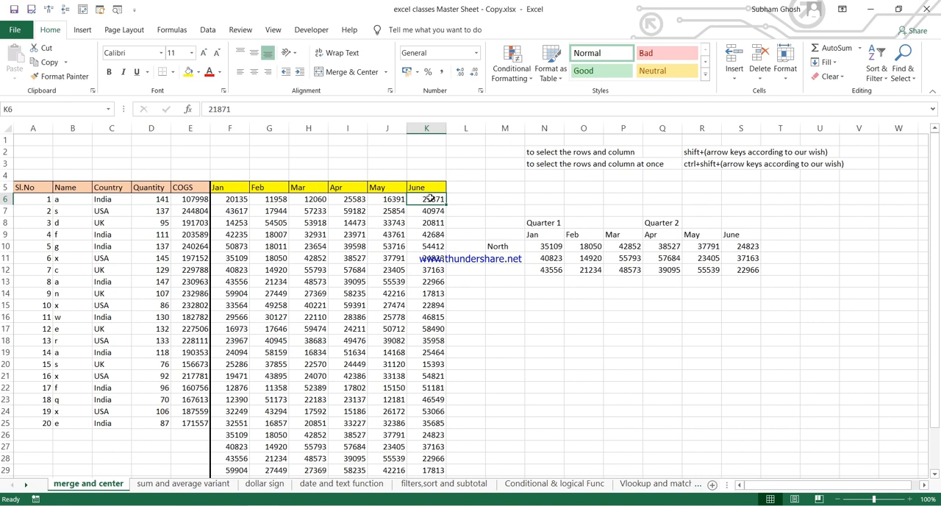
{"action": "key", "text": "ctrl+Down"}
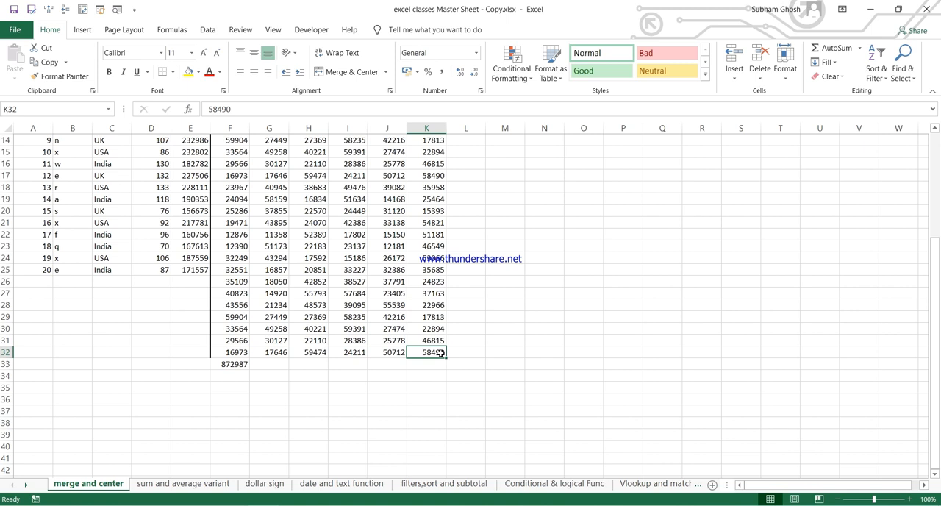
Step: Jump from A6 down to the last serial number in A25 and back up to the Sl.No header
{"action": "scroll", "coordinate": [439, 354], "scroll_direction": "up", "scroll_amount": 5}
{"action": "left_click", "coordinate": [26, 199]}
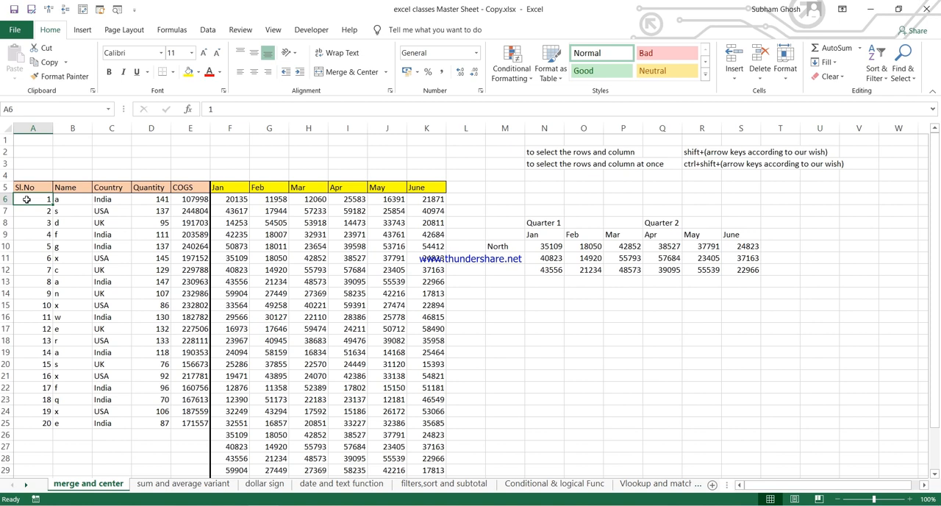
{"action": "key", "text": "ctrl+Down"}
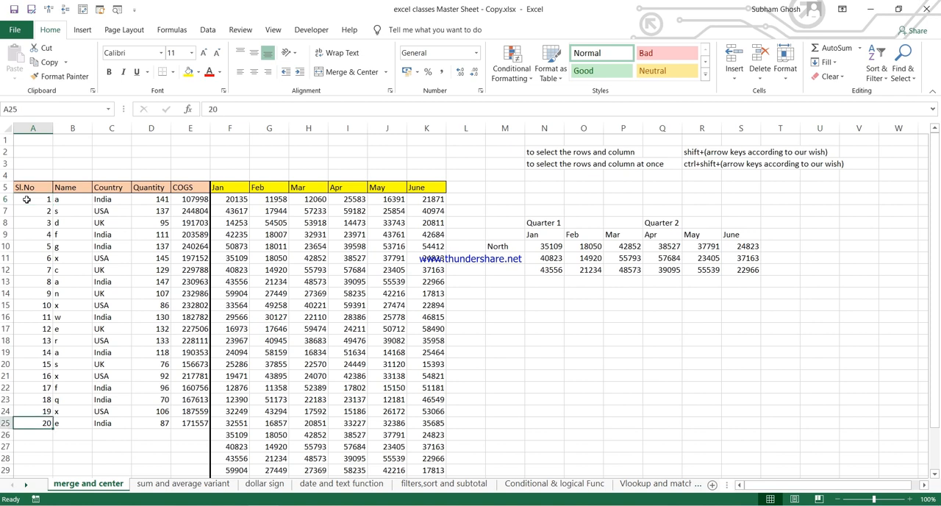
{"action": "key", "text": "ctrl+Up"}
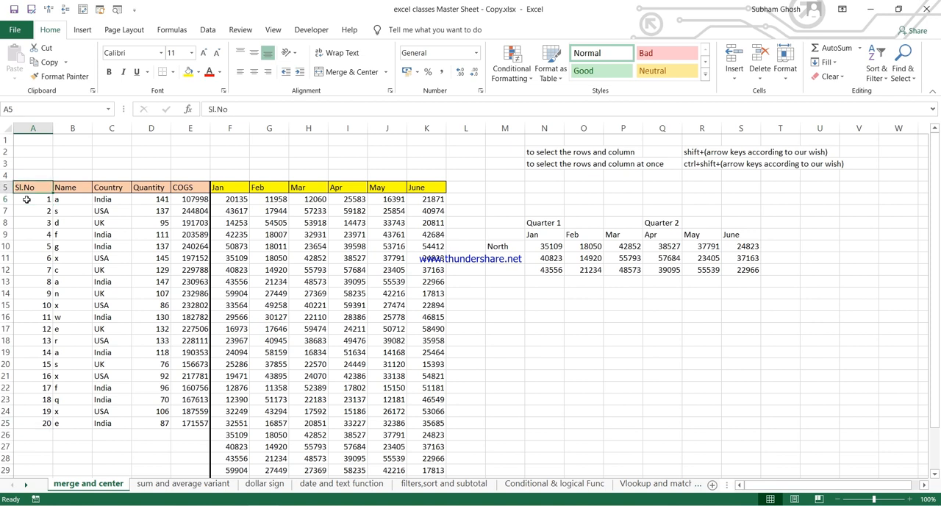
Step: Select the serial numbers A6:A11 by extending the selection cell by cell from A6
{"action": "key", "text": "Down"}
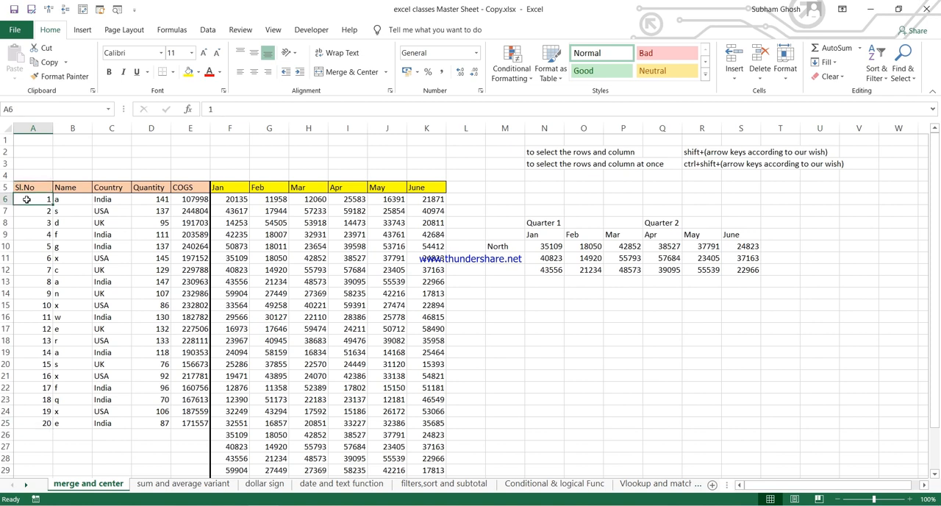
{"action": "key", "text": "shift+Down"}
{"action": "key", "text": "shift+Down"}
{"action": "key", "text": "shift+Down"}
{"action": "key", "text": "shift+Down"}
{"action": "key", "text": "shift+Down"}
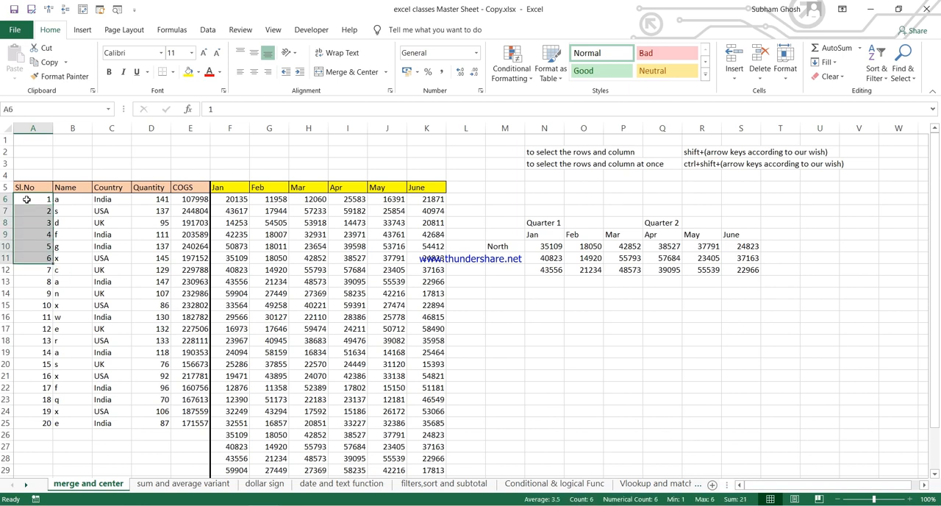
Step: Restart from A6 and select the block A6:K25 at once, across to June and down to row 25
{"action": "left_click", "coordinate": [27, 199]}
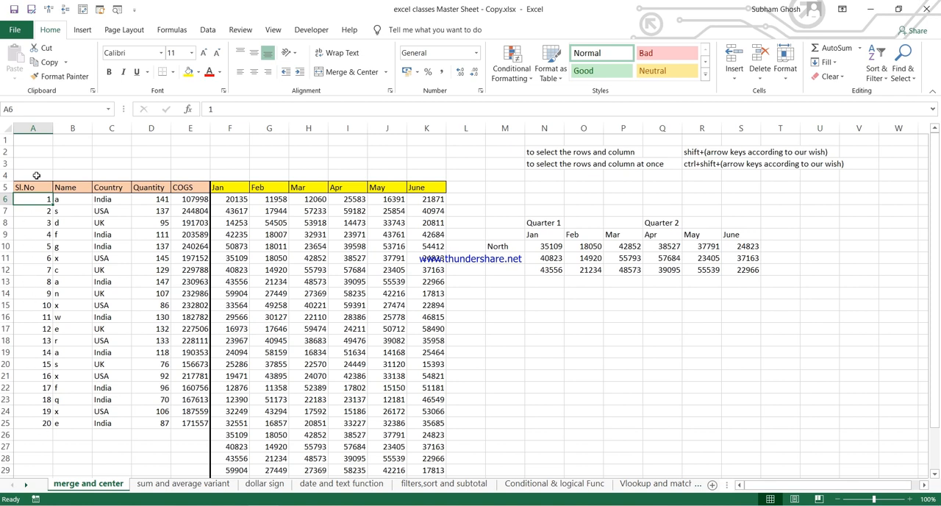
{"action": "key", "text": "ctrl+shift+Right"}
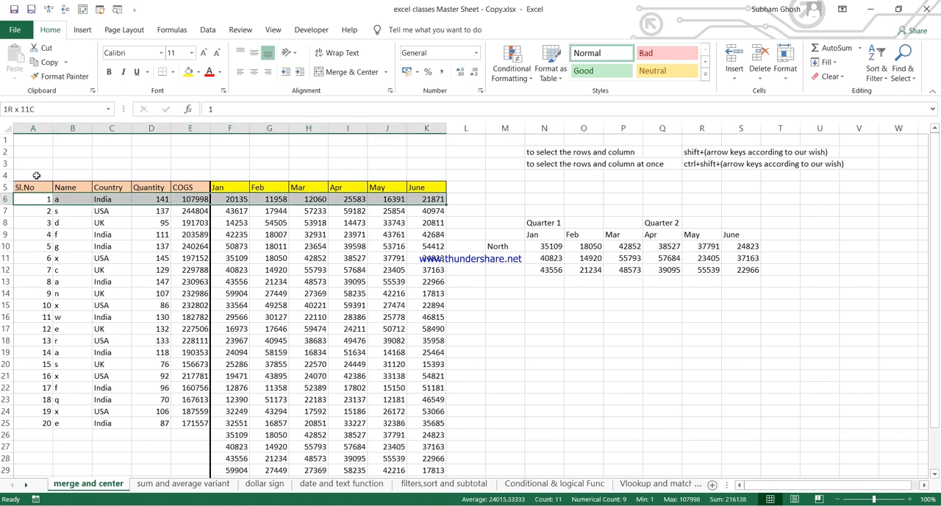
{"action": "key", "text": "ctrl+shift+Down"}
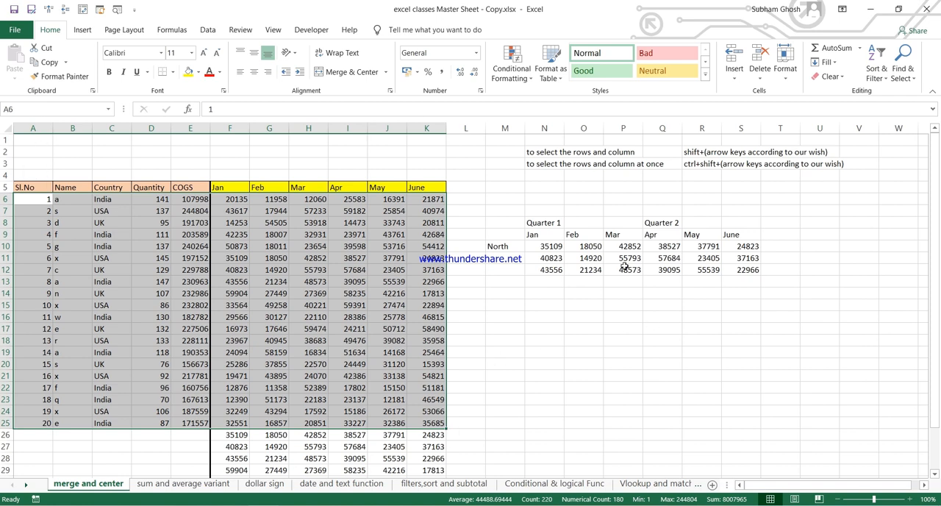
Step: Fill the Quarter 1 month headers Jan, Feb and Mar in N9:P9 with yellow
{"action": "left_click", "coordinate": [144, 238]}
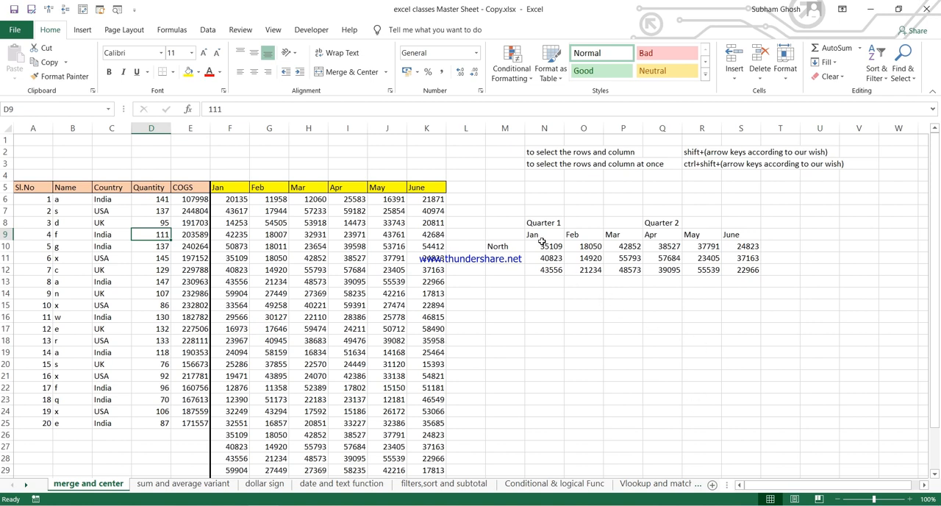
{"action": "left_click_drag", "start_coordinate": [541, 237], "coordinate": [626, 237]}
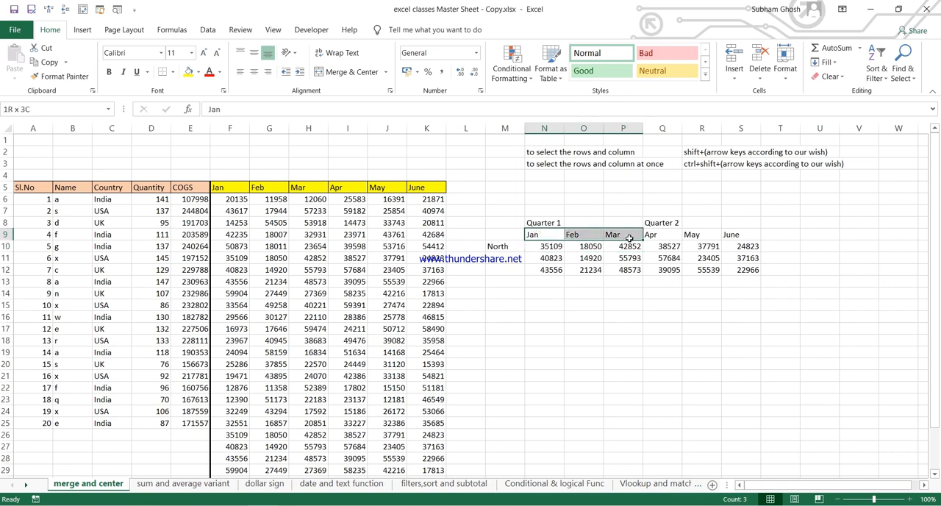
{"action": "left_click", "coordinate": [198, 71]}
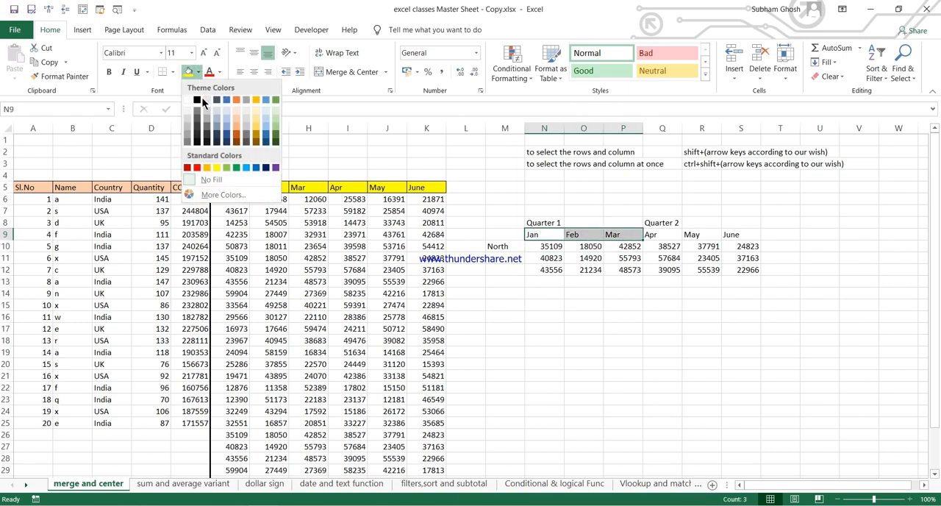
{"action": "left_click", "coordinate": [216, 167]}
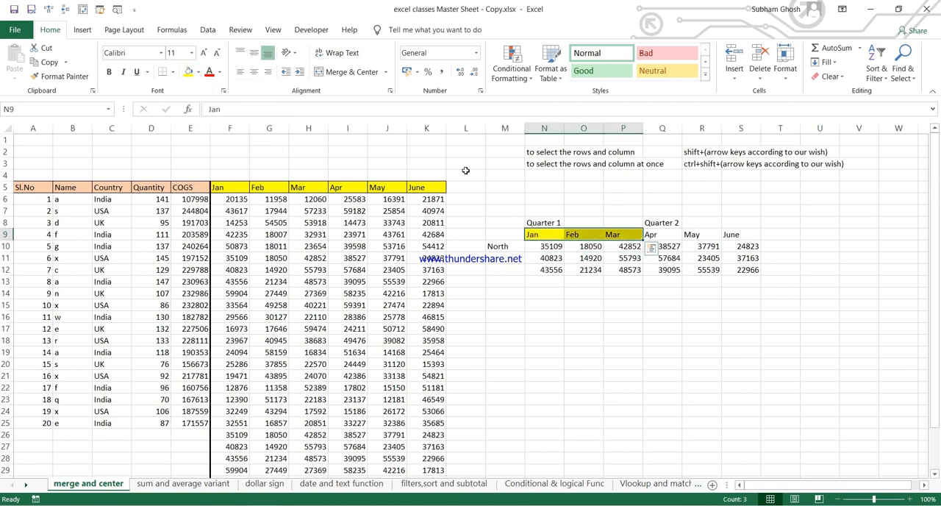
Step: Fill the Quarter 2 month headers Apr, May and June in Q9:S9 with light blue
{"action": "left_click_drag", "start_coordinate": [658, 236], "coordinate": [749, 234]}
{"action": "left_click", "coordinate": [198, 72]}
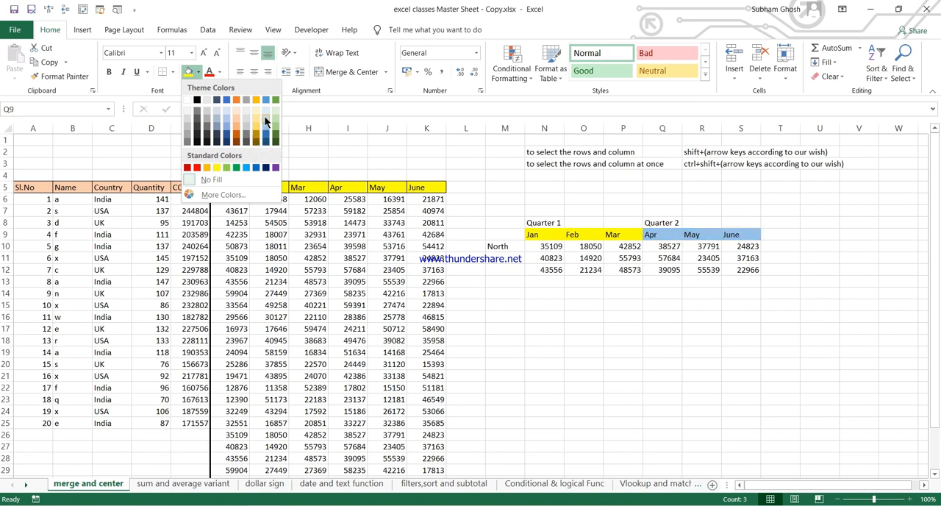
{"action": "left_click", "coordinate": [267, 122]}
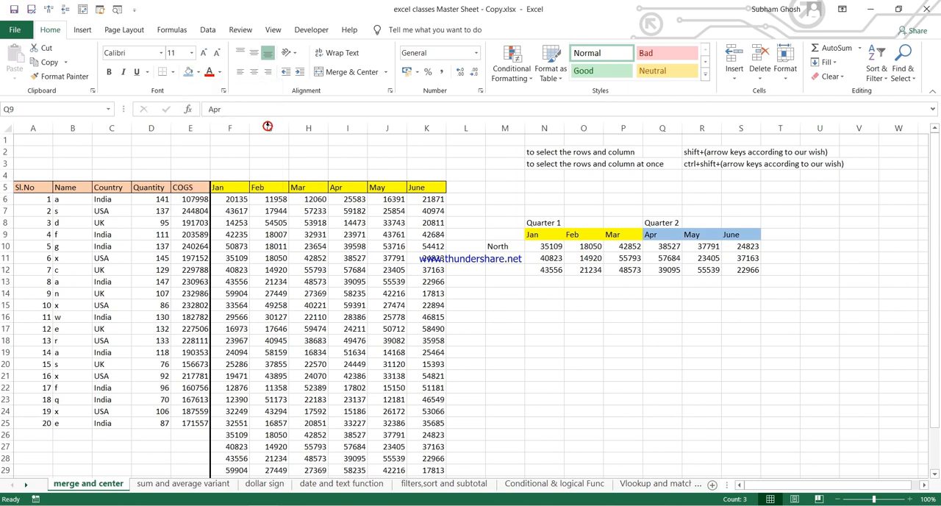
{"action": "left_click", "coordinate": [747, 270]}
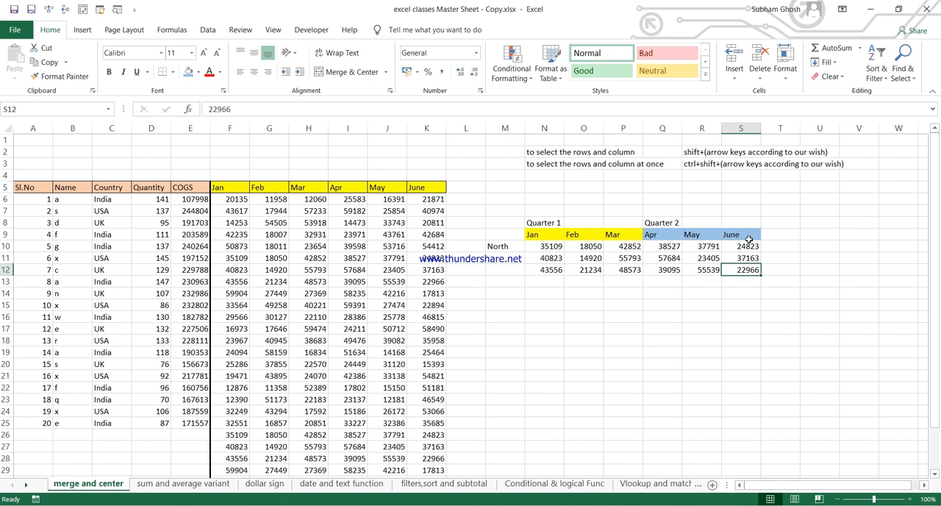
Step: Merge and center the Quarter 1 heading across N8:P8, above Jan to Mar
{"action": "left_click", "coordinate": [540, 224]}
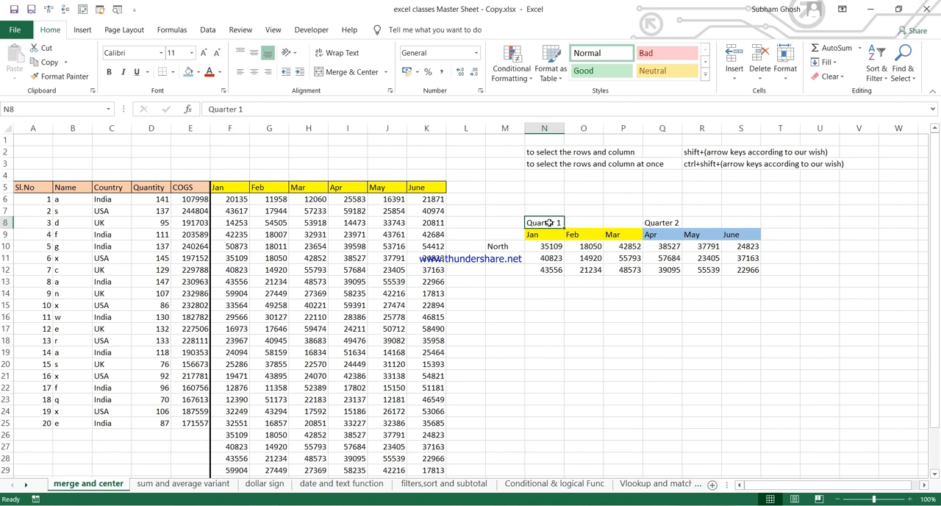
{"action": "key", "text": "shift+Right"}
{"action": "key", "text": "shift+Right"}
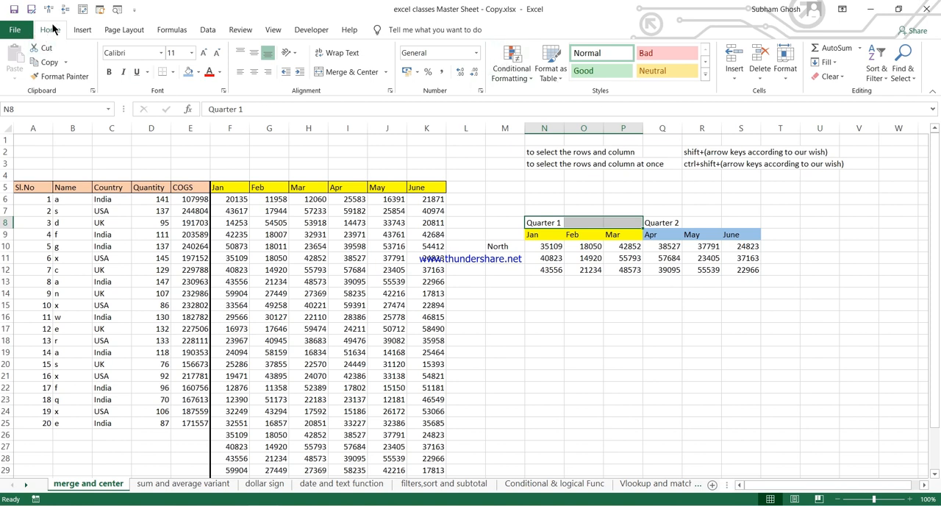
{"action": "left_click", "coordinate": [359, 73]}
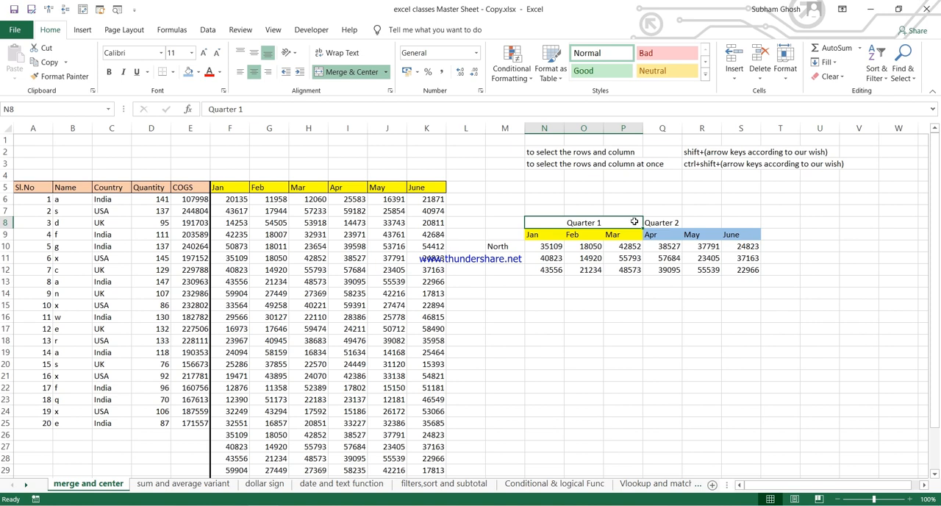
Step: Merge and center the Quarter 2 heading across Q8:S8, above Apr to June
{"action": "key", "text": "Down"}
{"action": "key", "text": "Right"}
{"action": "key", "text": "Right"}
{"action": "key", "text": "Up"}
{"action": "left_click", "coordinate": [669, 222]}
{"action": "key", "text": "shift+Right"}
{"action": "key", "text": "shift+Right"}
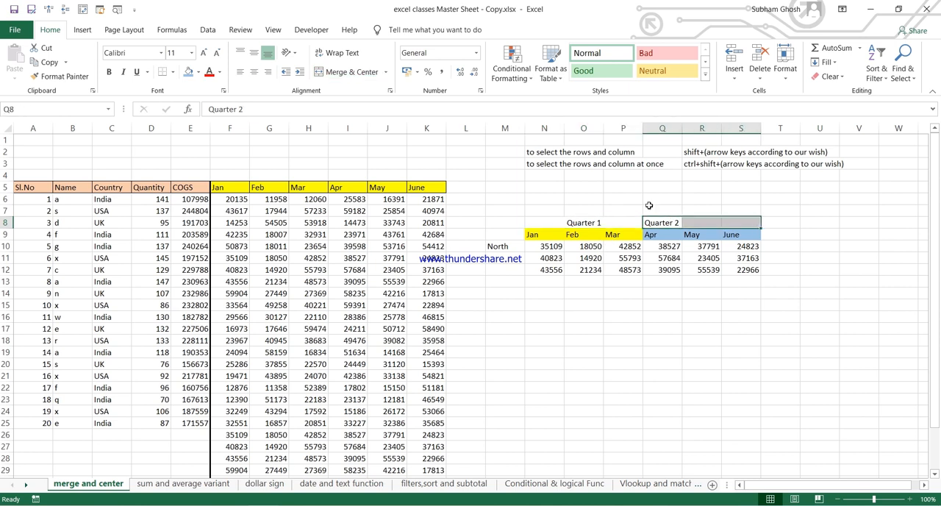
{"action": "key", "text": "Left"}
{"action": "key", "text": "Right"}
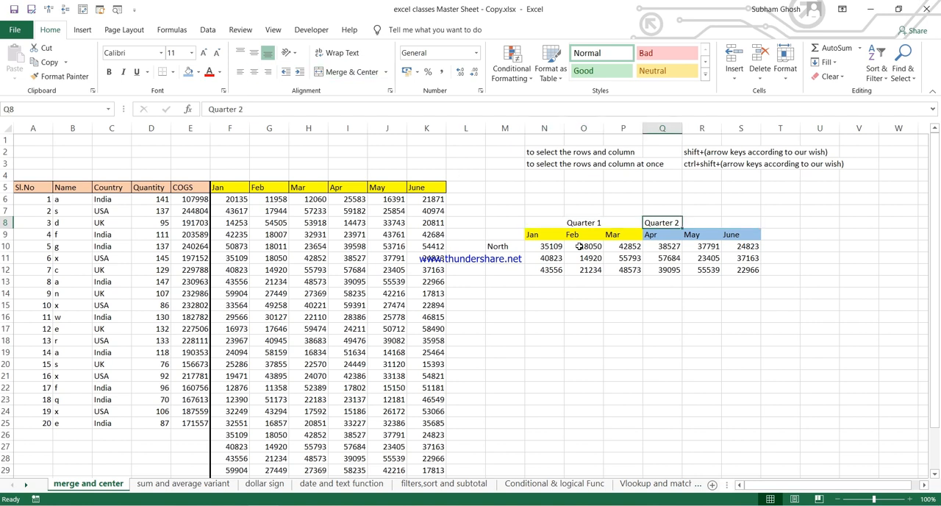
{"action": "key", "text": "shift+Right"}
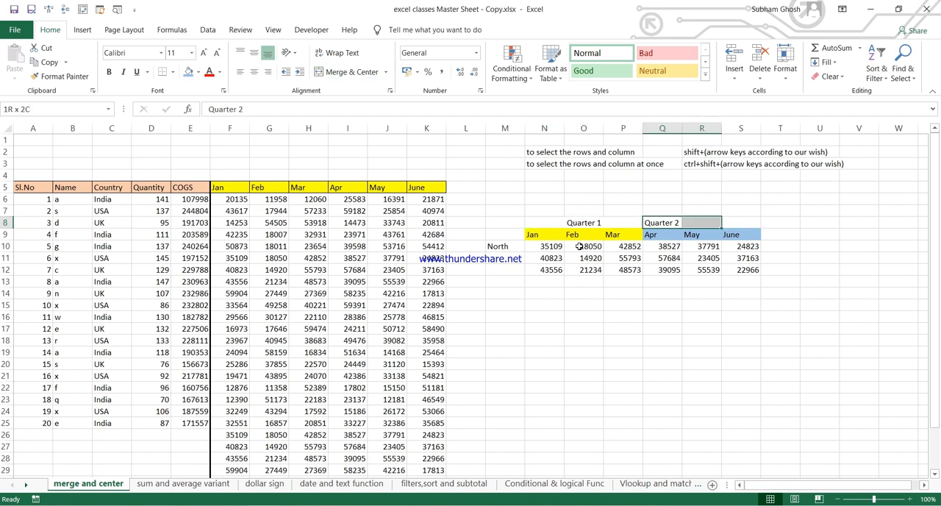
{"action": "key", "text": "shift+Right"}
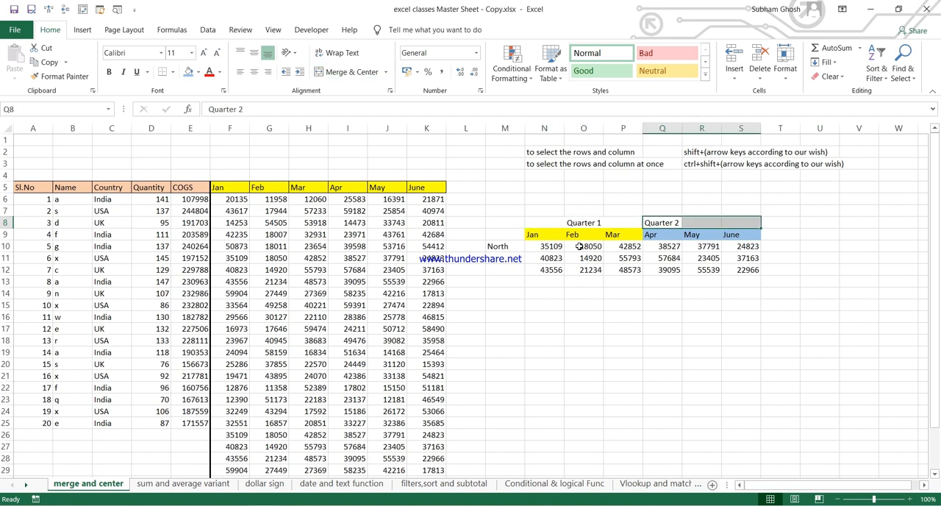
{"action": "left_click", "coordinate": [351, 71]}
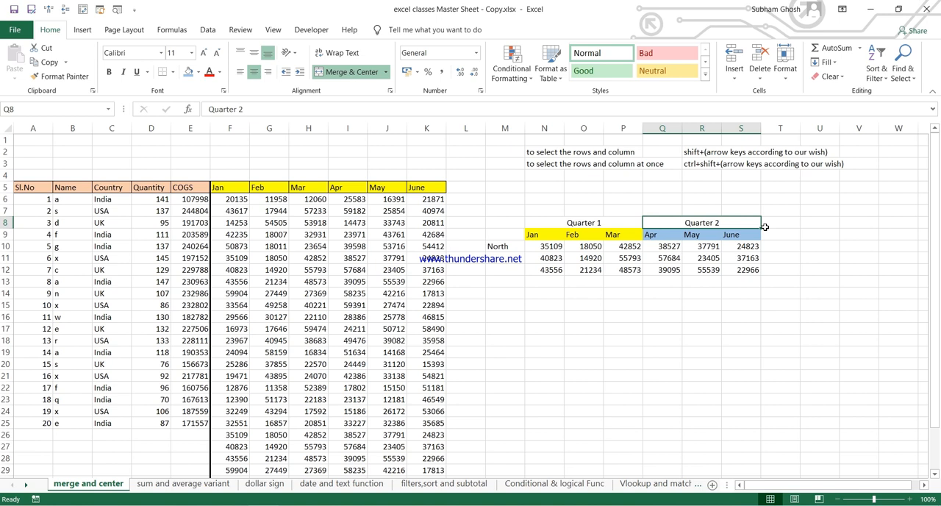
Step: Fill the merged Quarter 1 heading with green and the merged Quarter 2 heading with light orange
{"action": "left_click", "coordinate": [583, 223]}
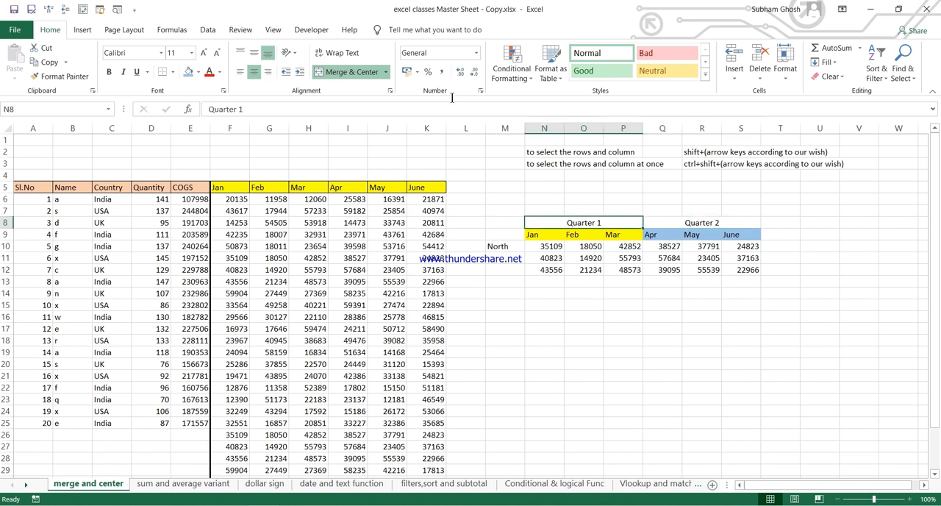
{"action": "left_click", "coordinate": [197, 72]}
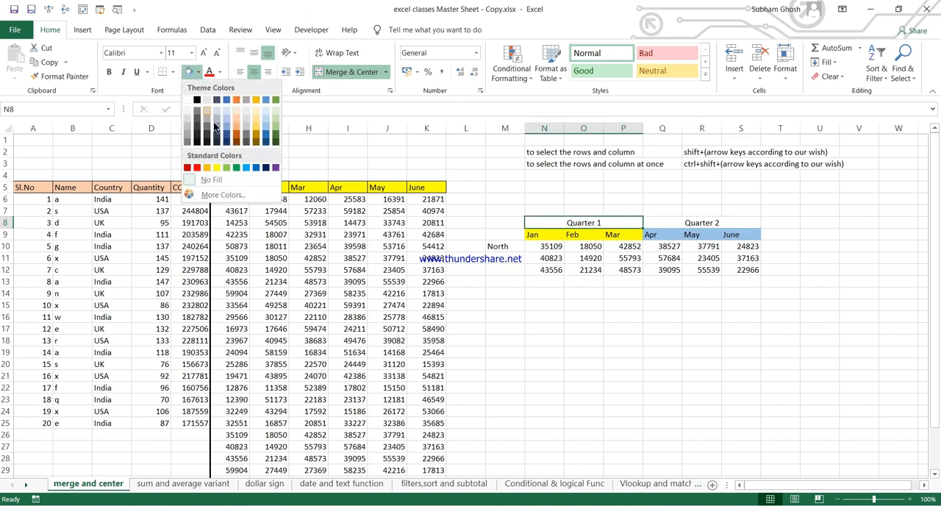
{"action": "left_click", "coordinate": [229, 168]}
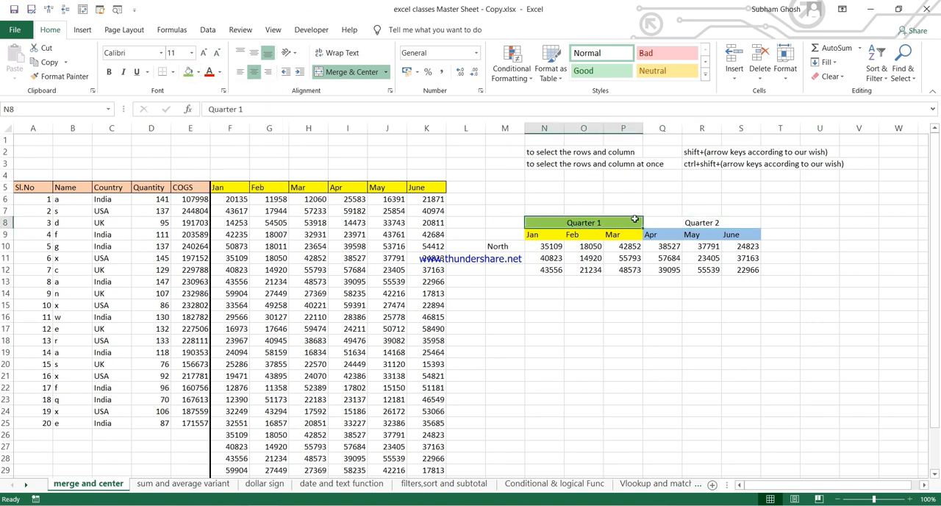
{"action": "left_click", "coordinate": [668, 219]}
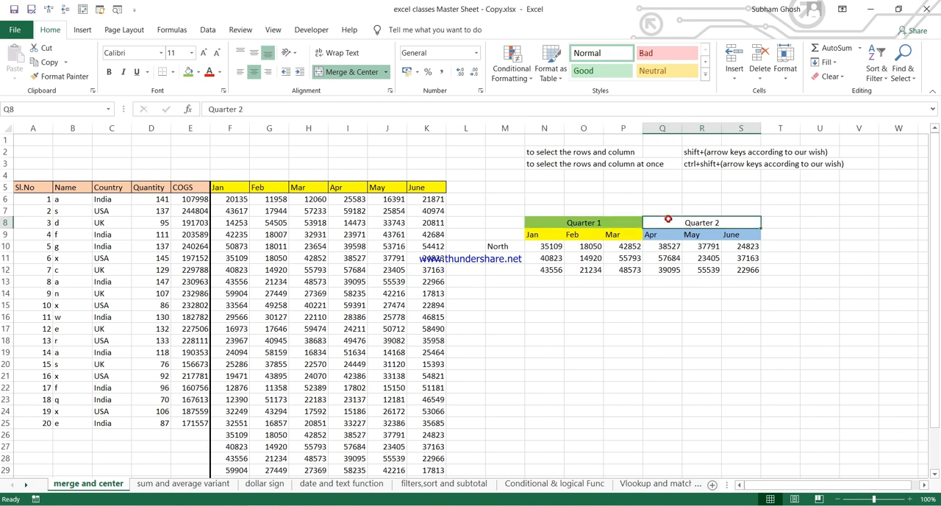
{"action": "left_click", "coordinate": [197, 72]}
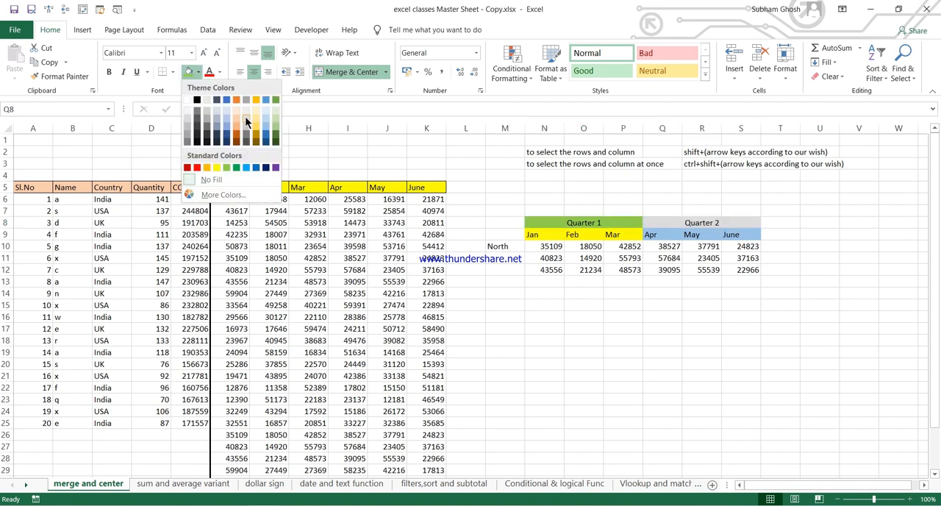
{"action": "left_click", "coordinate": [239, 129]}
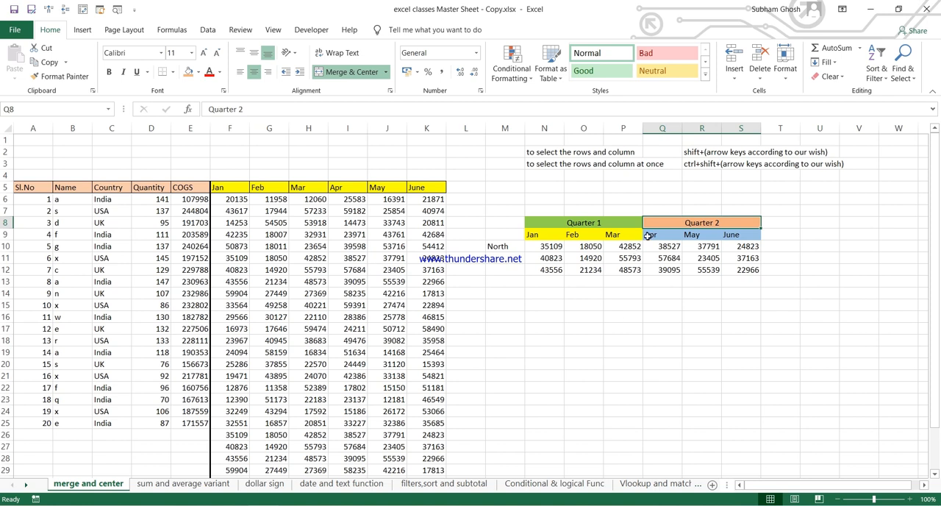
Step: Review the formatted headers cell by cell, through the Quarter 2 months in Q9:S9 and back past the Quarter 1 heading to Jan in N9
{"action": "key", "text": "Down"}
{"action": "key", "text": "Right"}
{"action": "key", "text": "Right"}
{"action": "key", "text": "Left"}
{"action": "key", "text": "Left"}
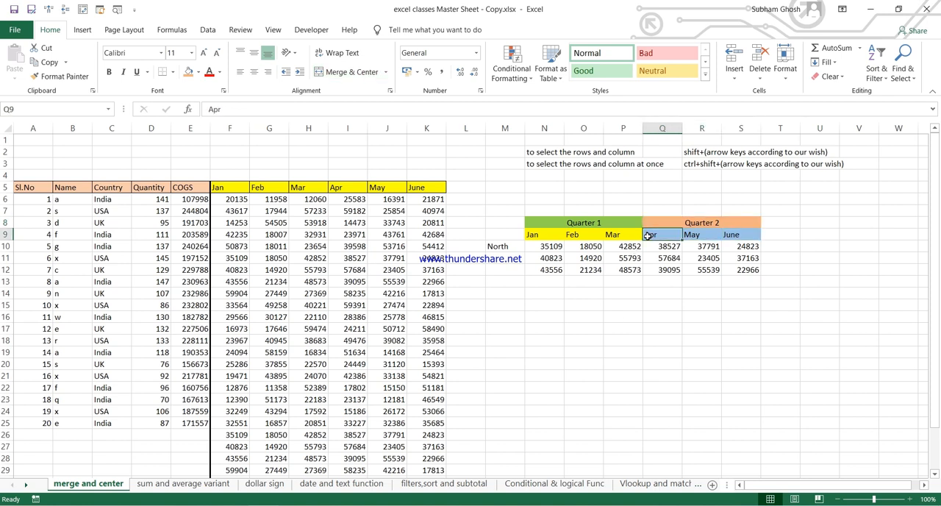
{"action": "key", "text": "Up"}
{"action": "key", "text": "Left"}
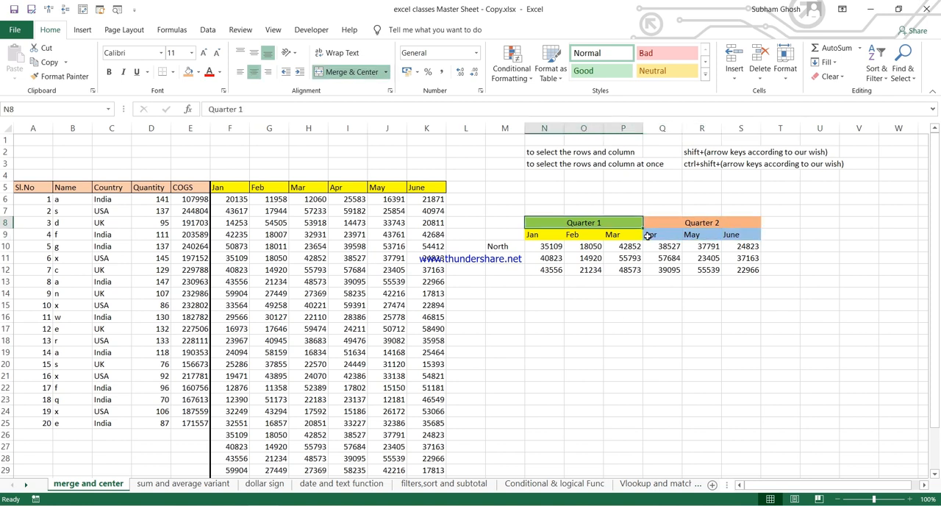
{"action": "key", "text": "Down"}
{"action": "key", "text": "Left"}
{"action": "key", "text": "Left"}
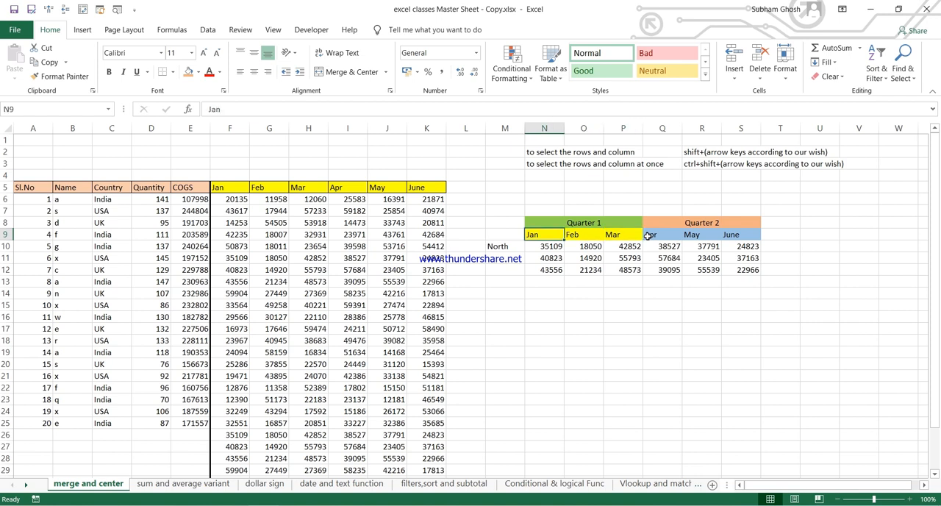